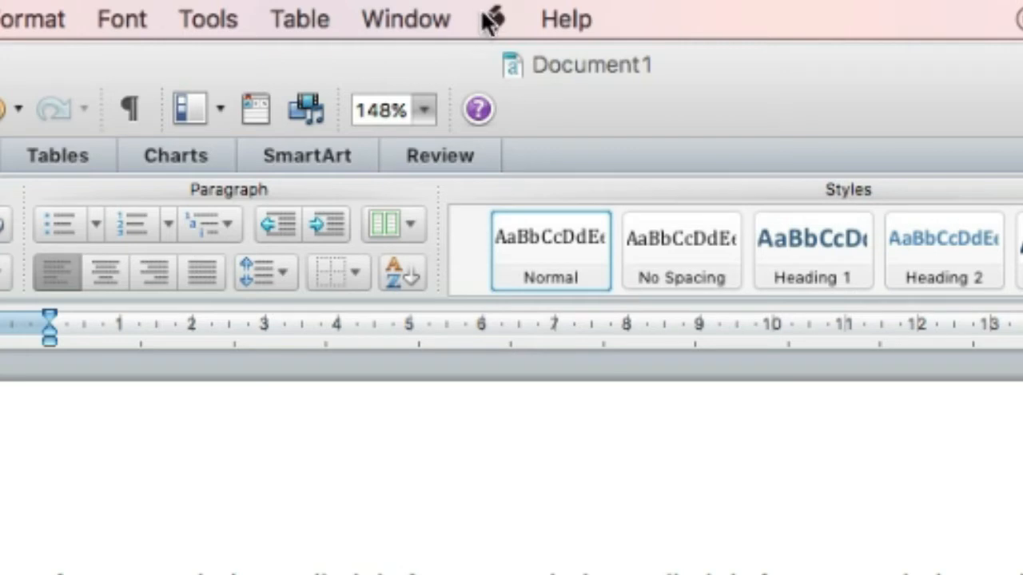
click(495, 20)
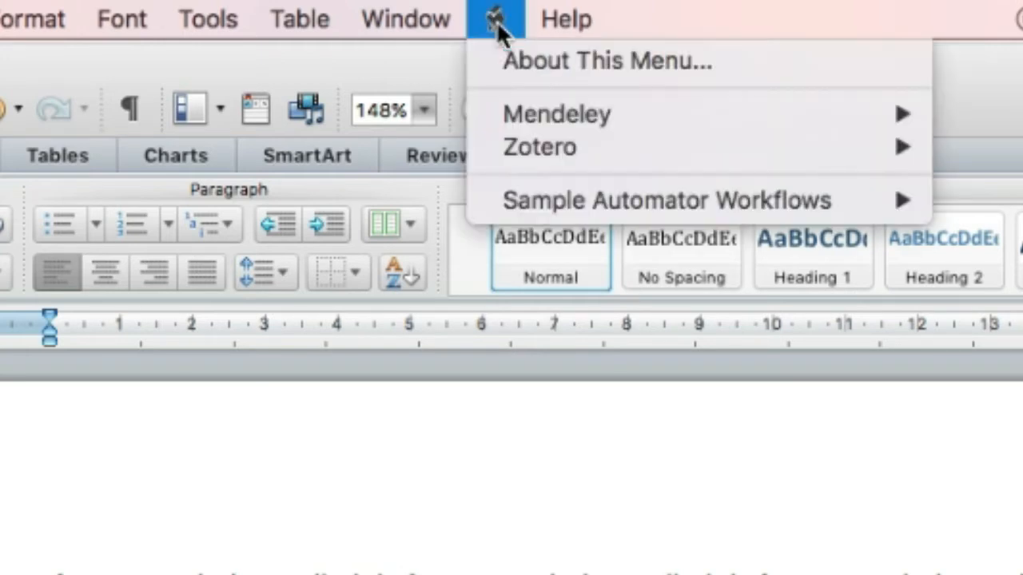
mouse_move(498, 108)
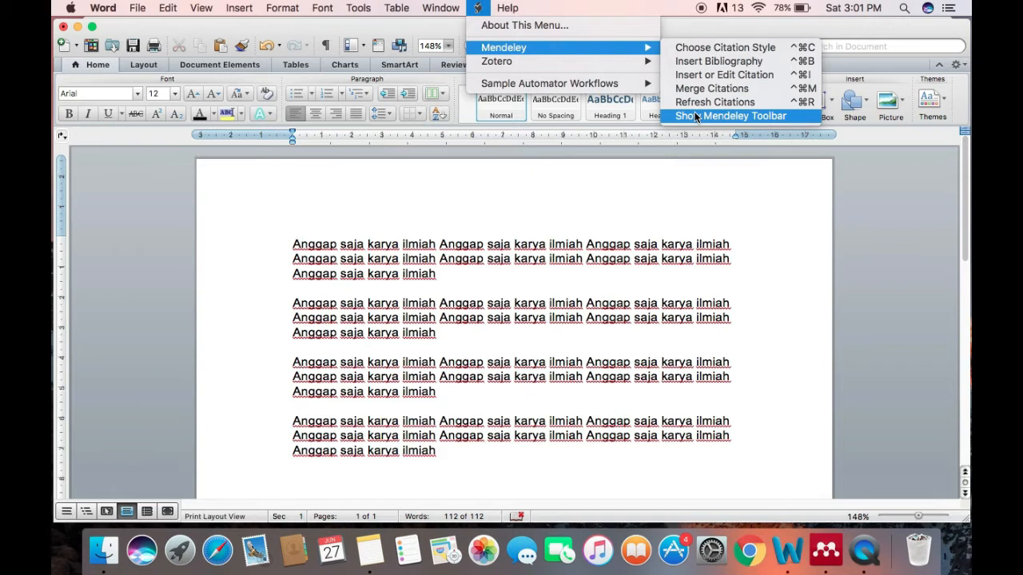
click(533, 273)
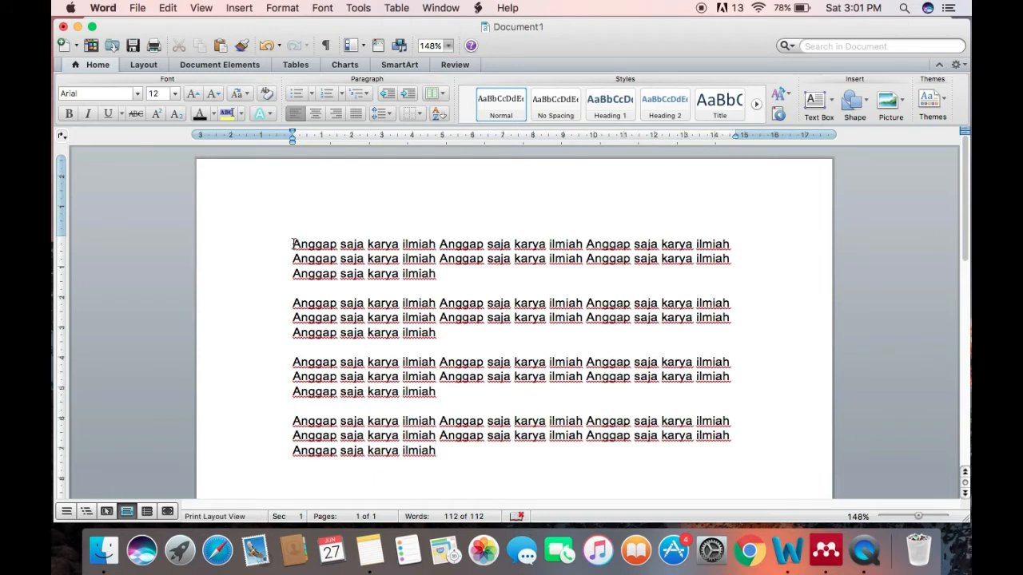
Insert a Mendeley citation for "Dopamine, learning and motivation" at the end of the first paragraph, searching the library for "learning motivation"
drag(293, 244, 438, 273)
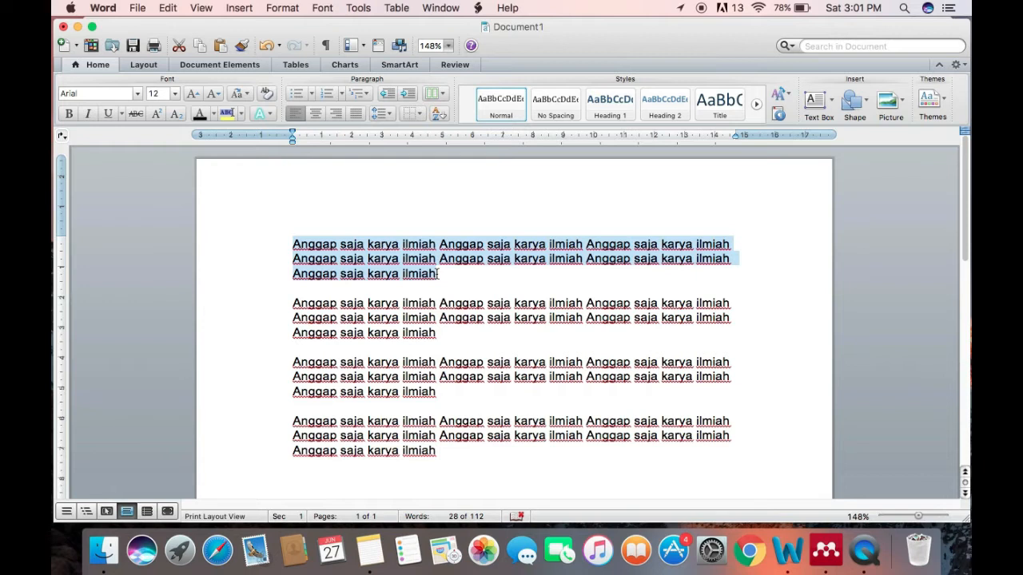
click(454, 275)
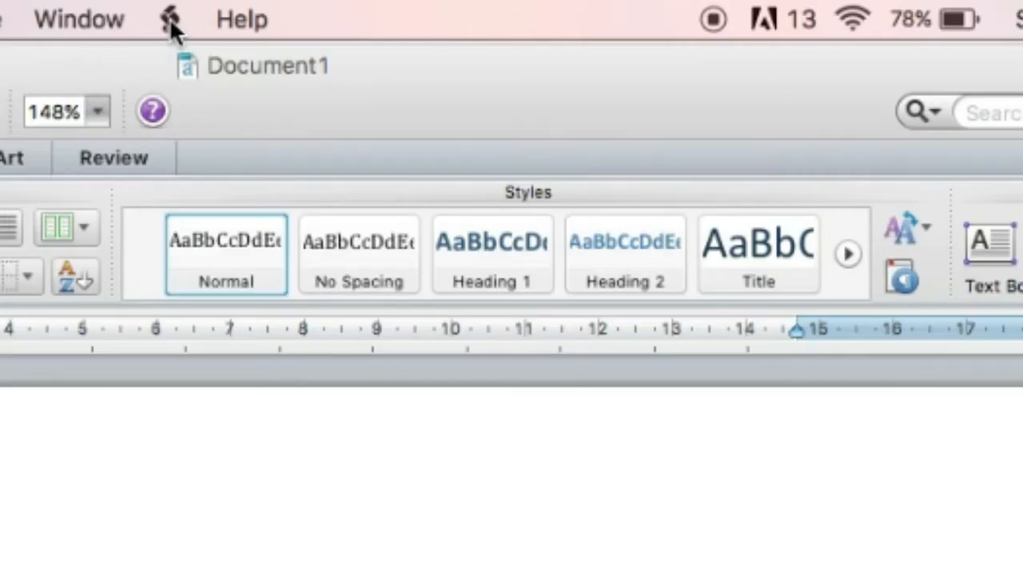
click(170, 21)
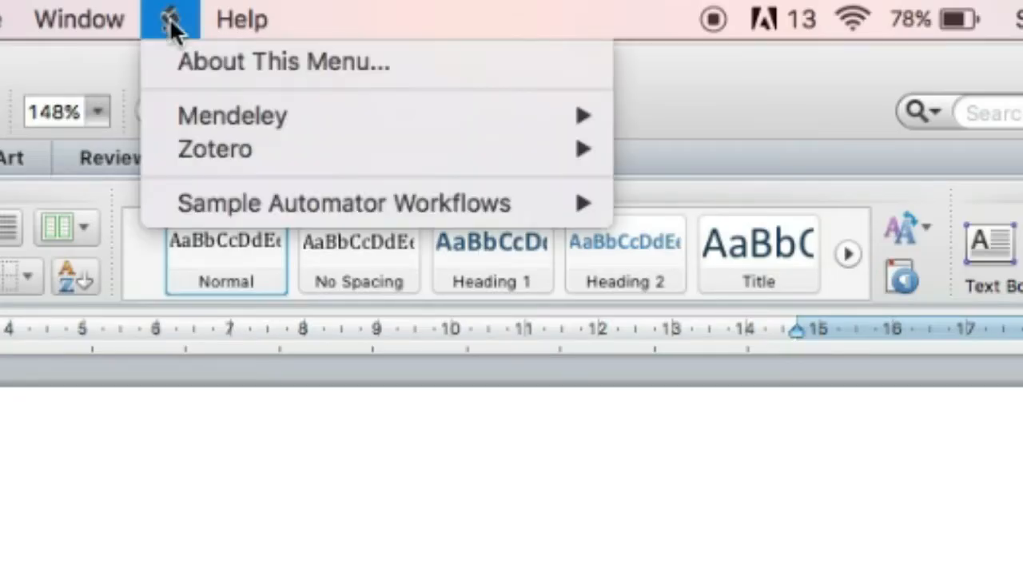
mouse_move(207, 125)
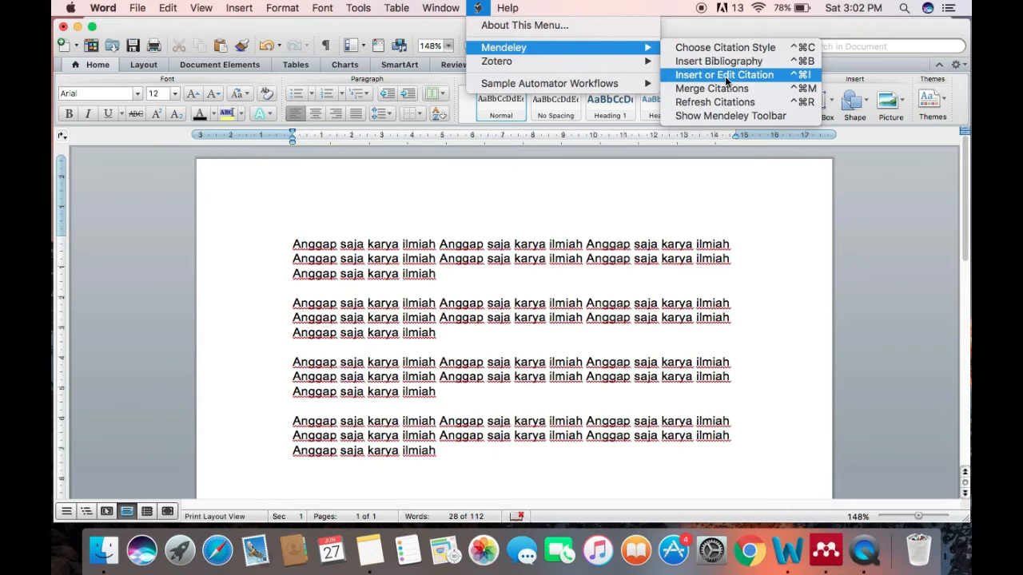
click(726, 77)
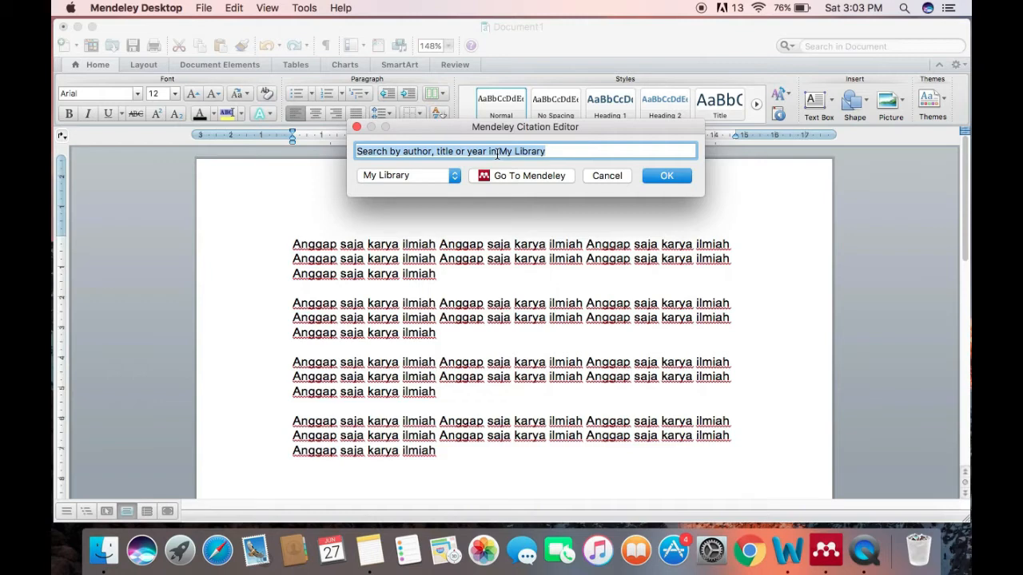
text(learning moti)
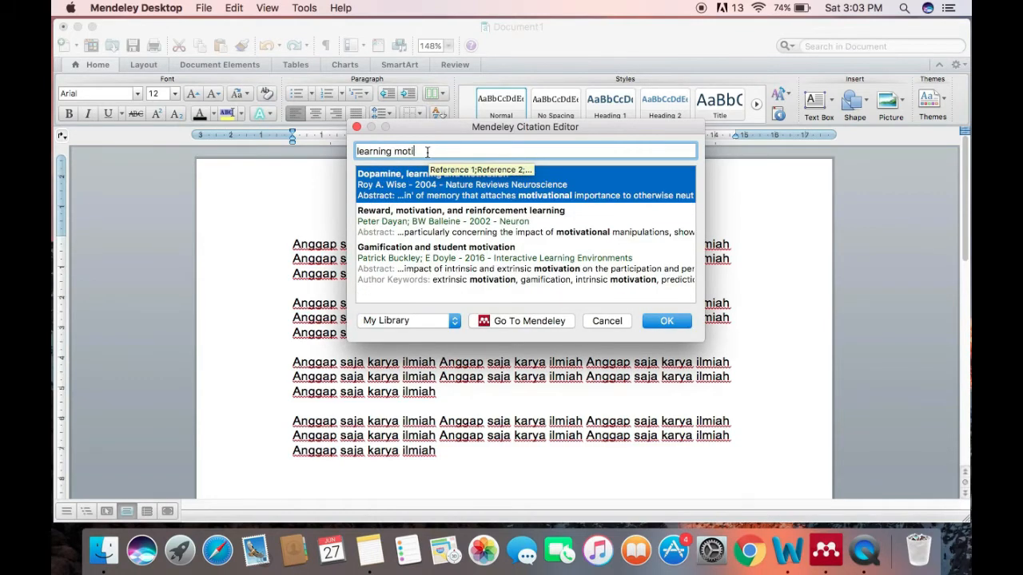
text(vation)
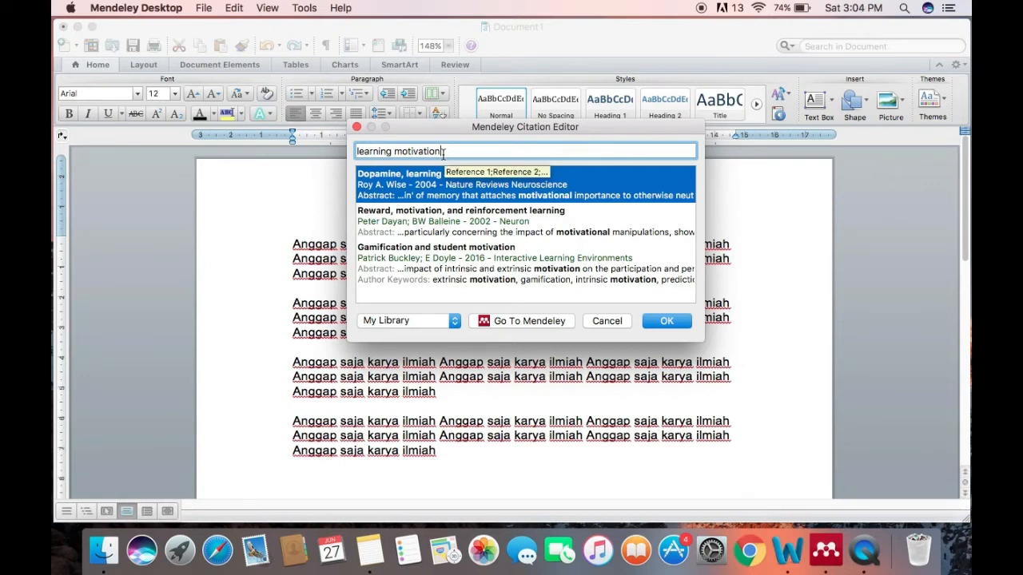
click(485, 190)
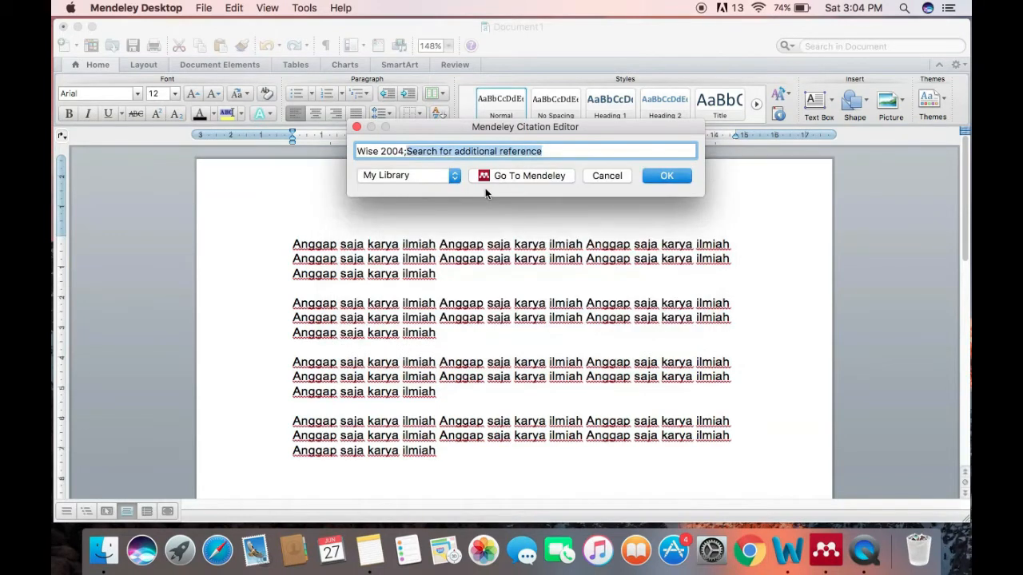
click(666, 177)
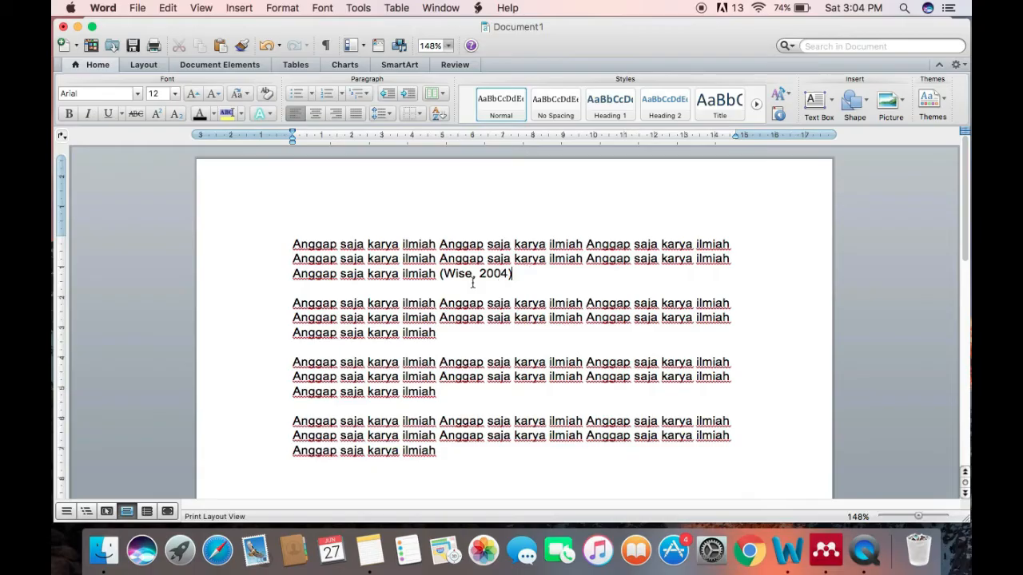
Delete the citation at the end of the first paragraph
click(472, 280)
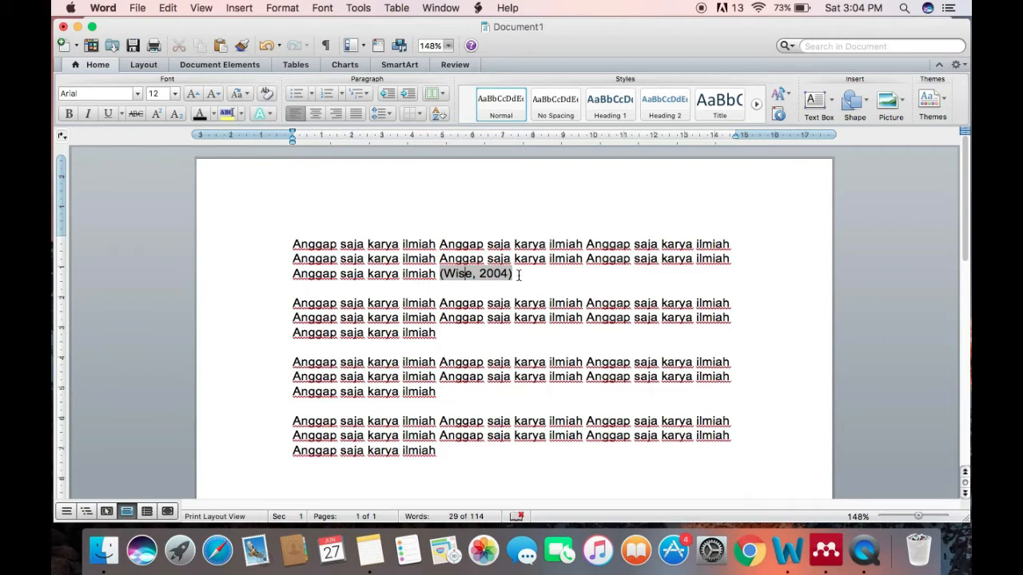
key(BackSpace)
key(BackSpace)
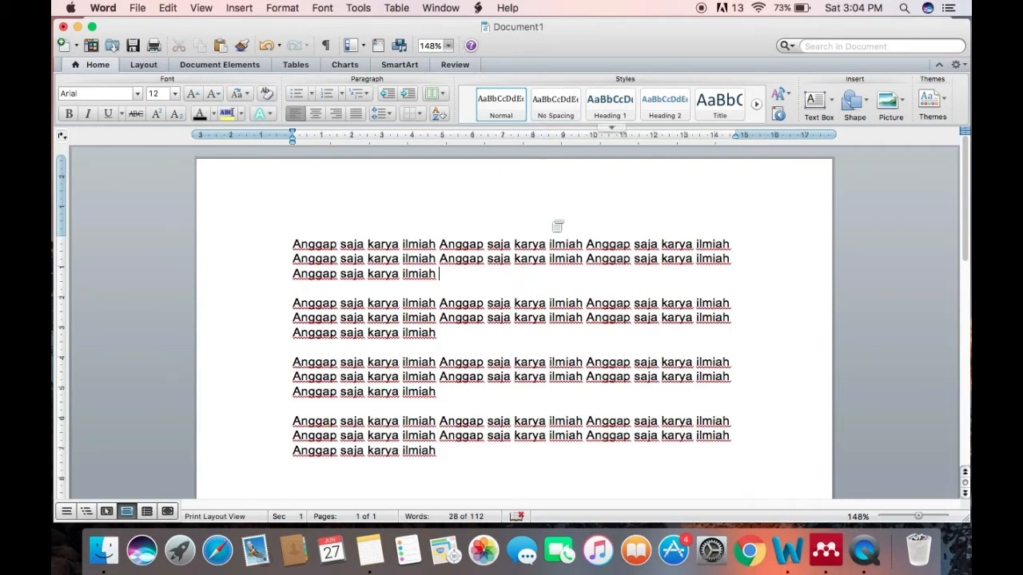
Cite "Psikologi Pembelajaran Matematika" at the end of the first paragraph by selecting the reference in Mendeley Desktop and sending it to Word
click(477, 8)
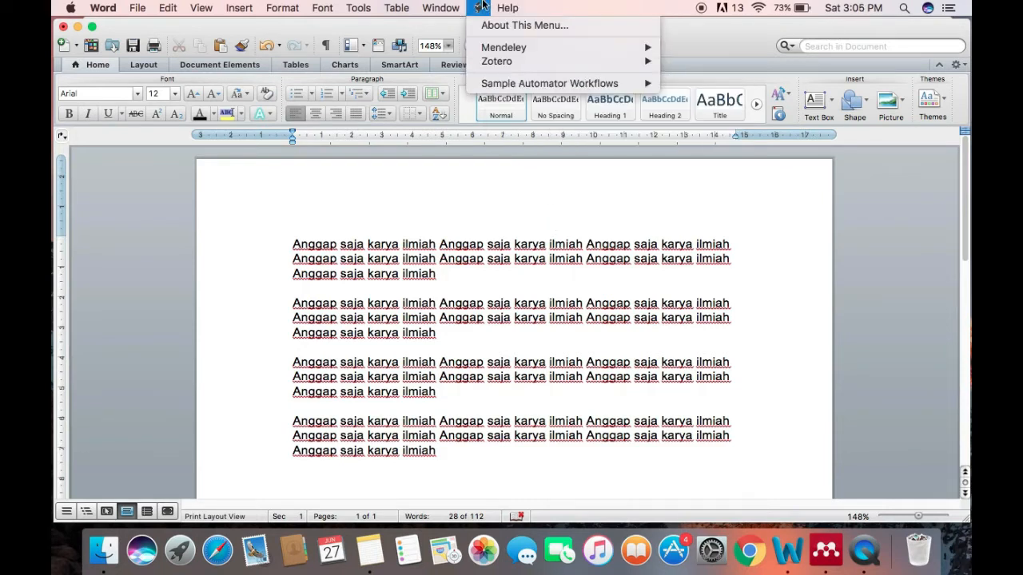
mouse_move(491, 48)
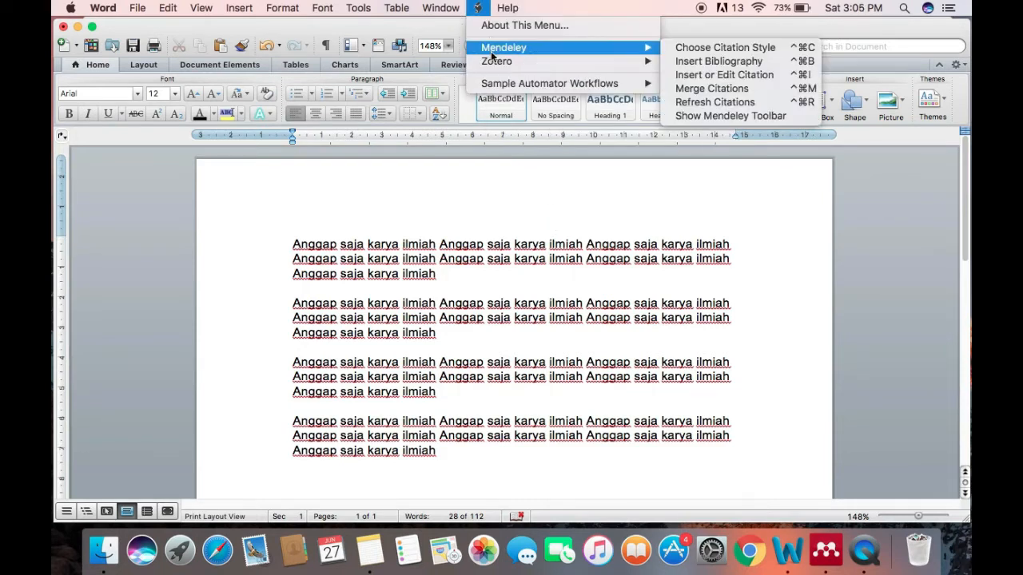
click(734, 75)
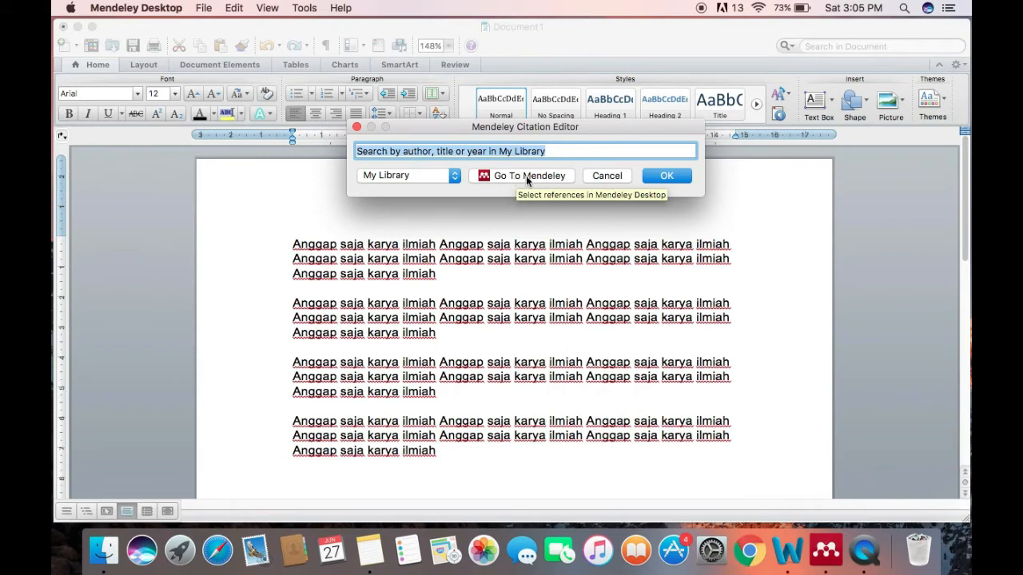
click(529, 176)
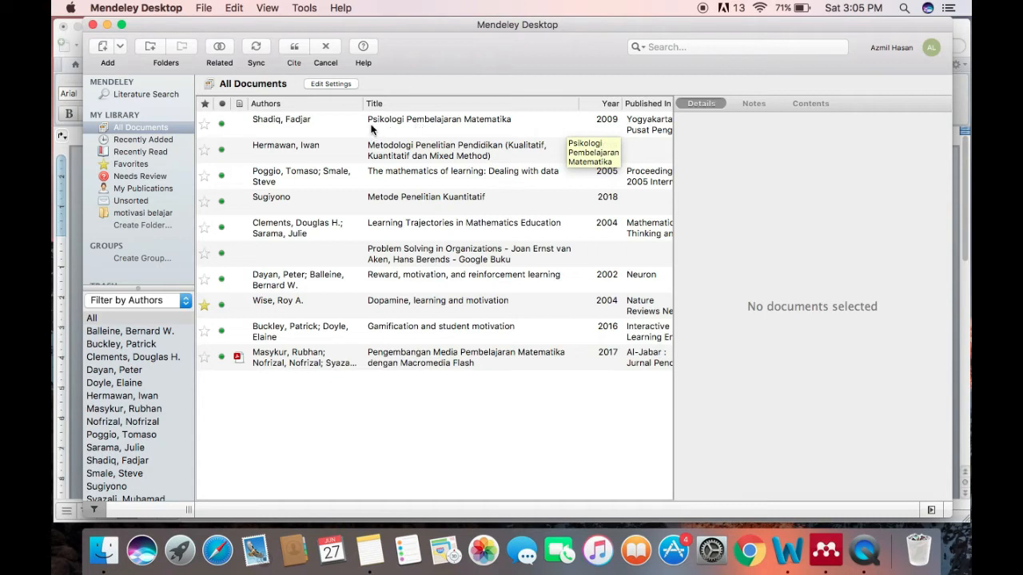
click(451, 120)
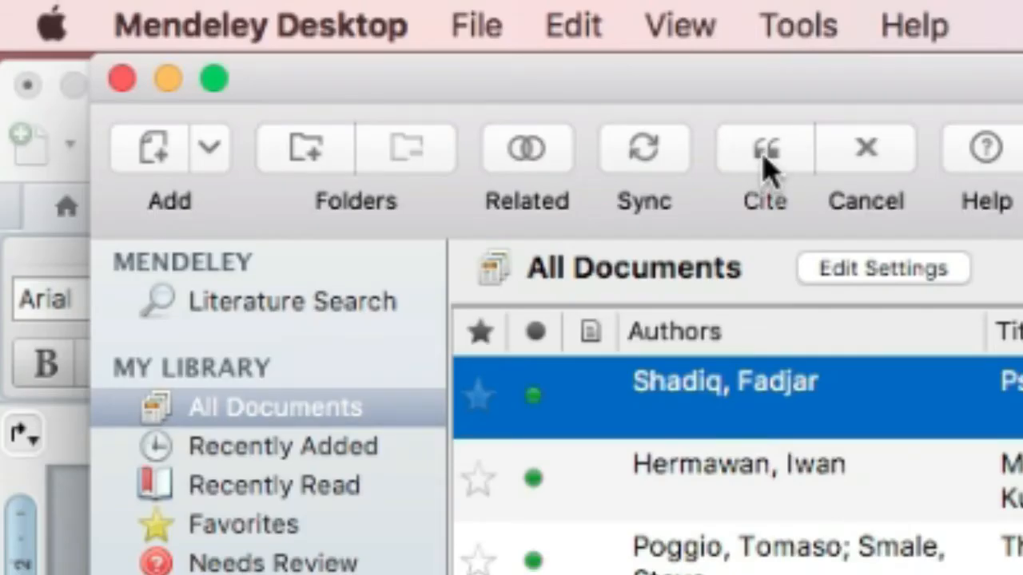
click(764, 156)
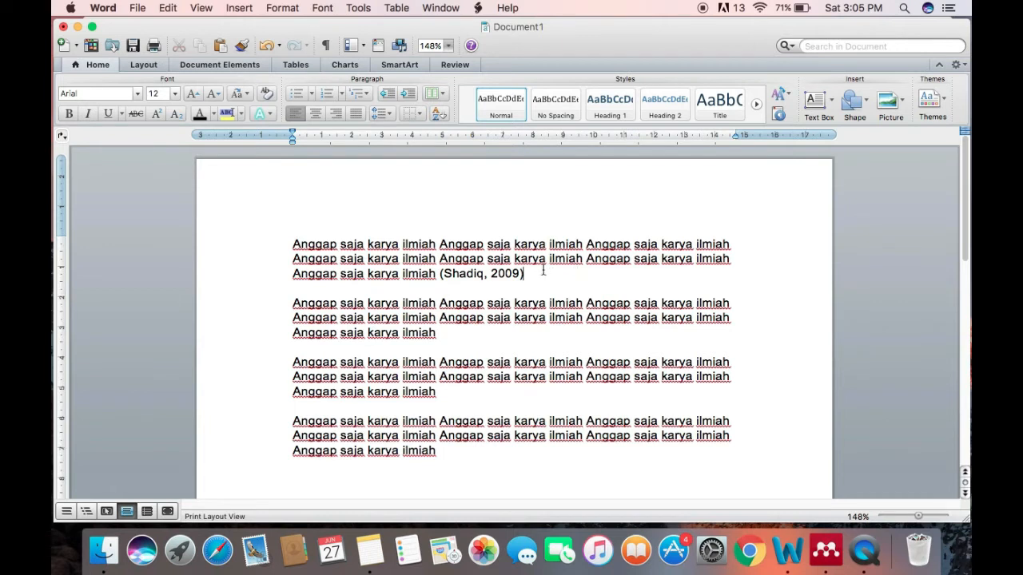
click(461, 277)
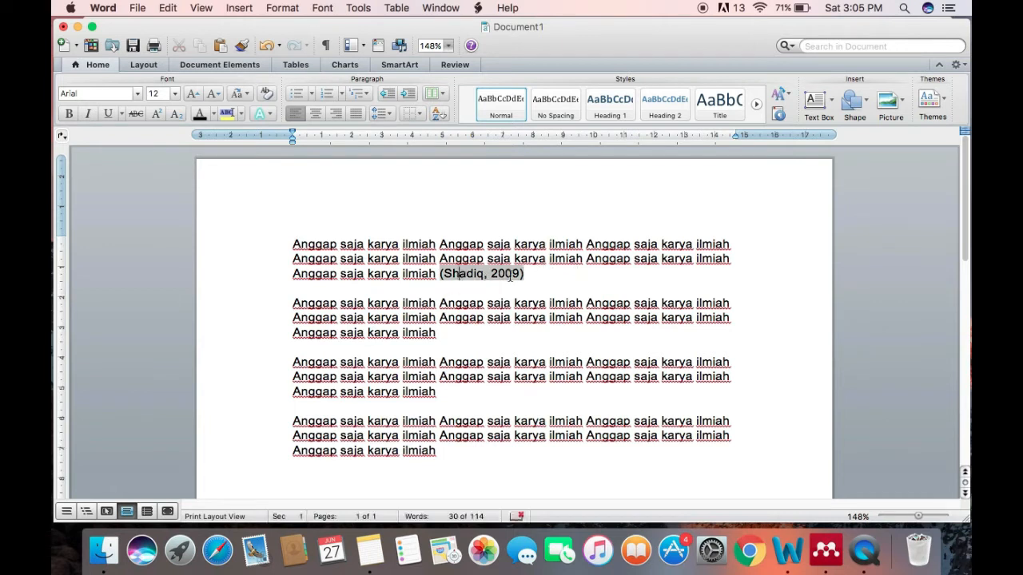
click(544, 274)
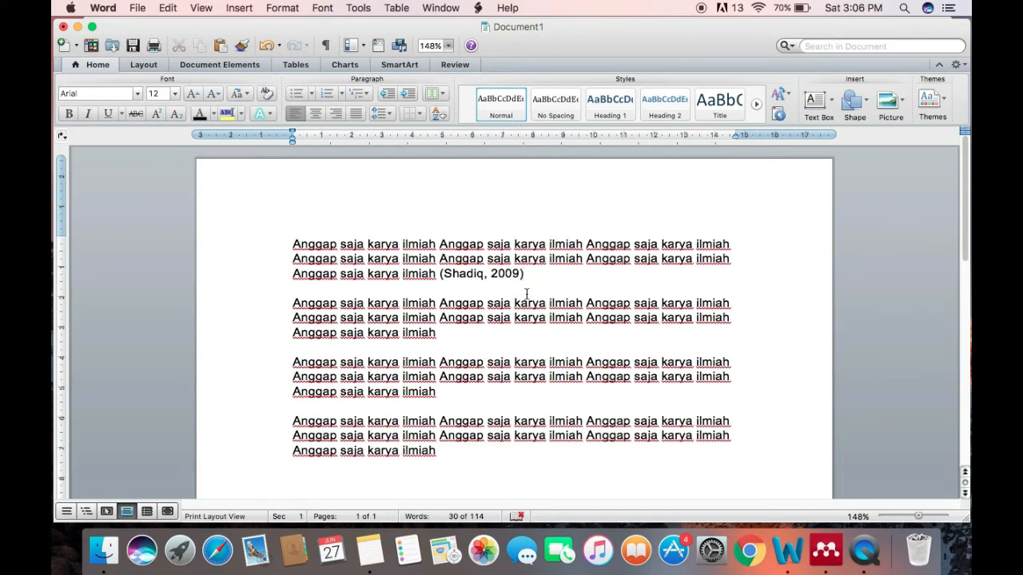
Start a Mendeley citation after the second paragraph, search for "matematika" and pick "Pengembangan Media Pembelajaran Matematika dengan Macromedia Flash"
click(451, 334)
click(478, 9)
mouse_move(487, 50)
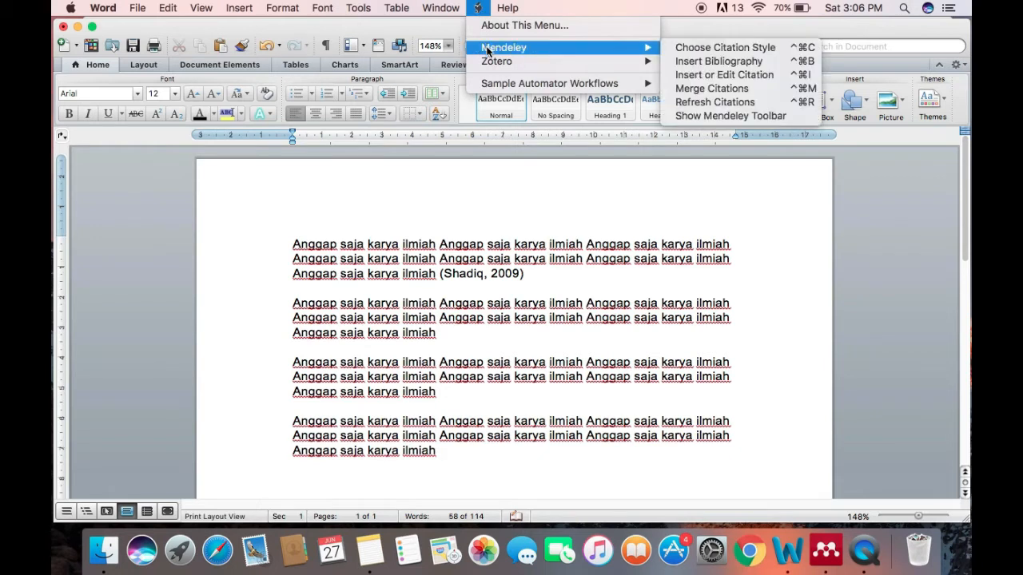
click(722, 76)
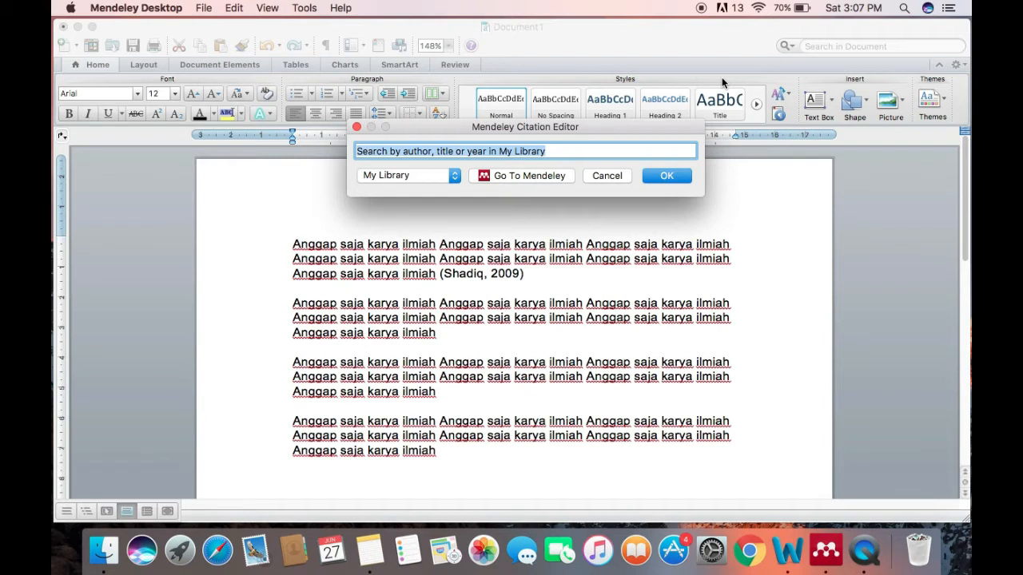
text(mate)
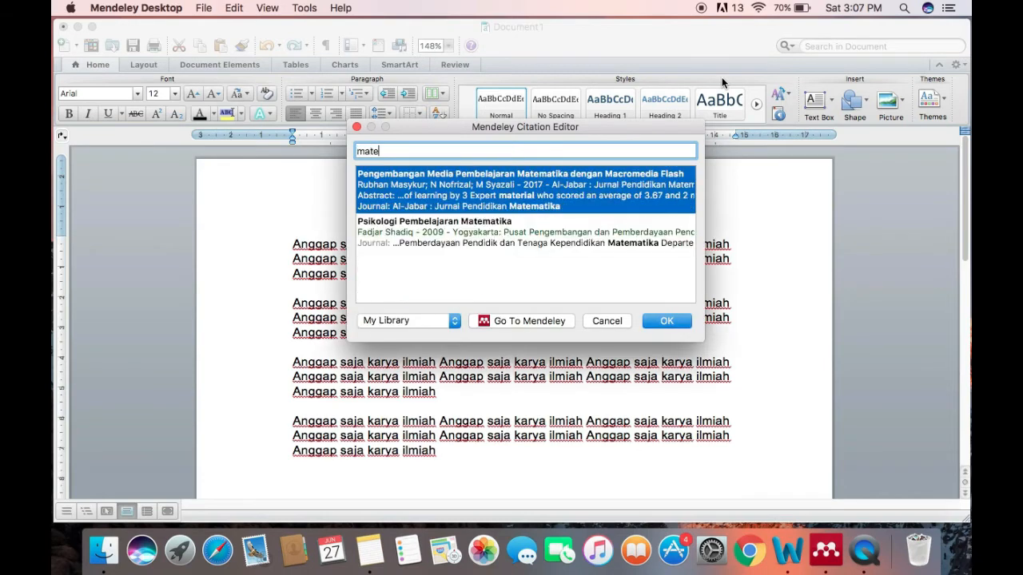
text(matika)
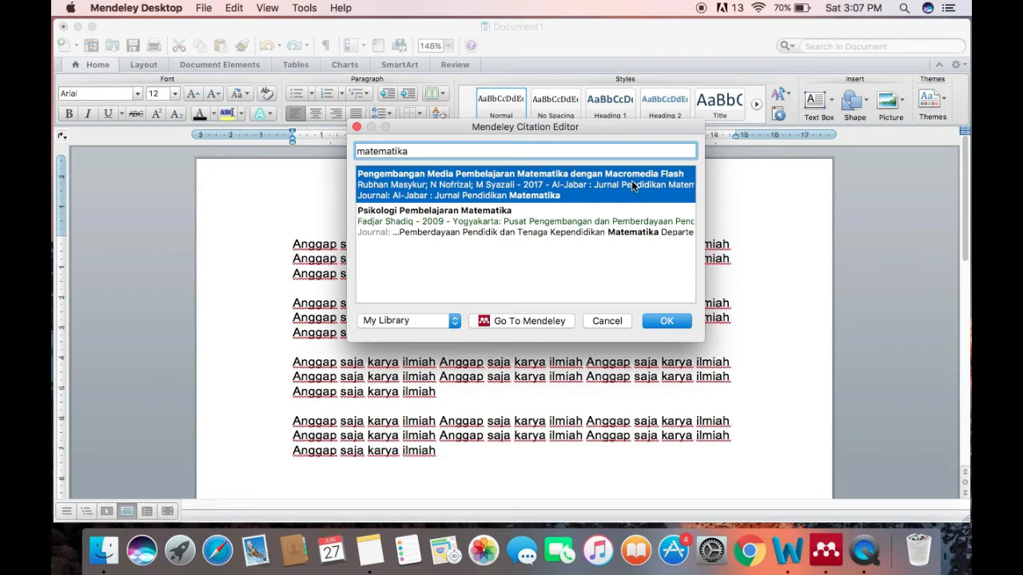
click(514, 187)
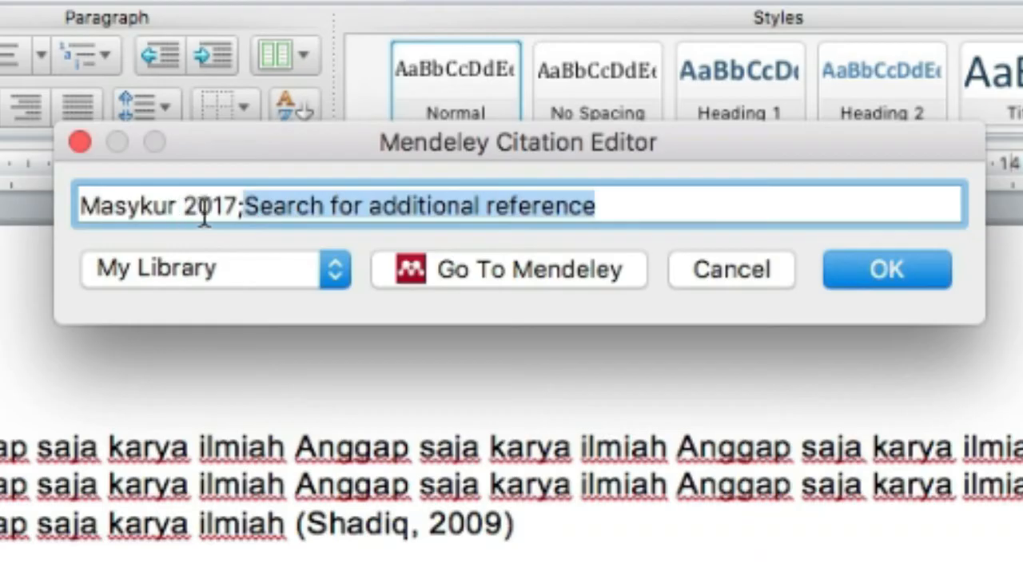
Set the chosen reference's page to 25 and insert the citation at the end of the second paragraph
click(170, 206)
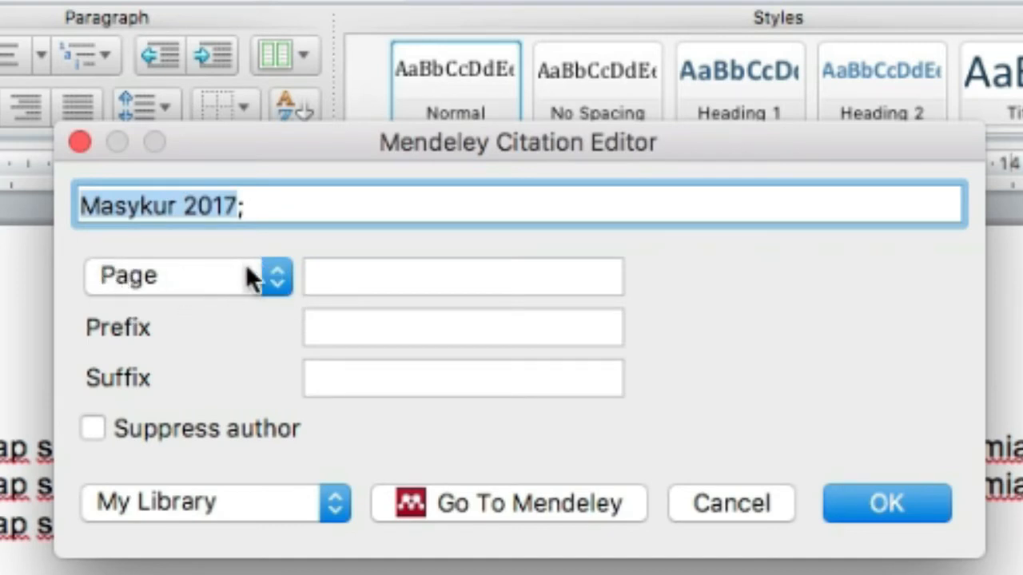
click(337, 281)
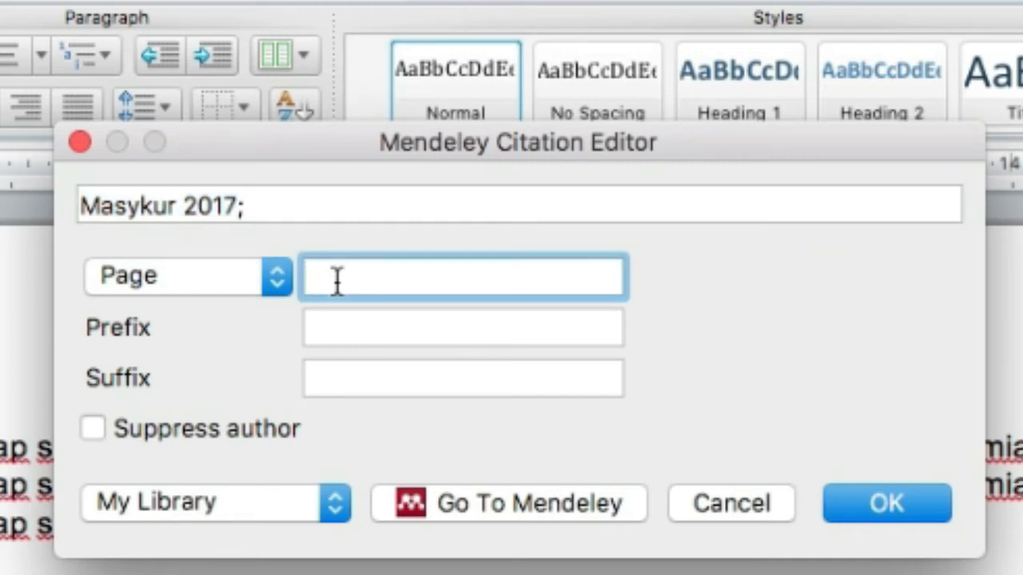
text(25)
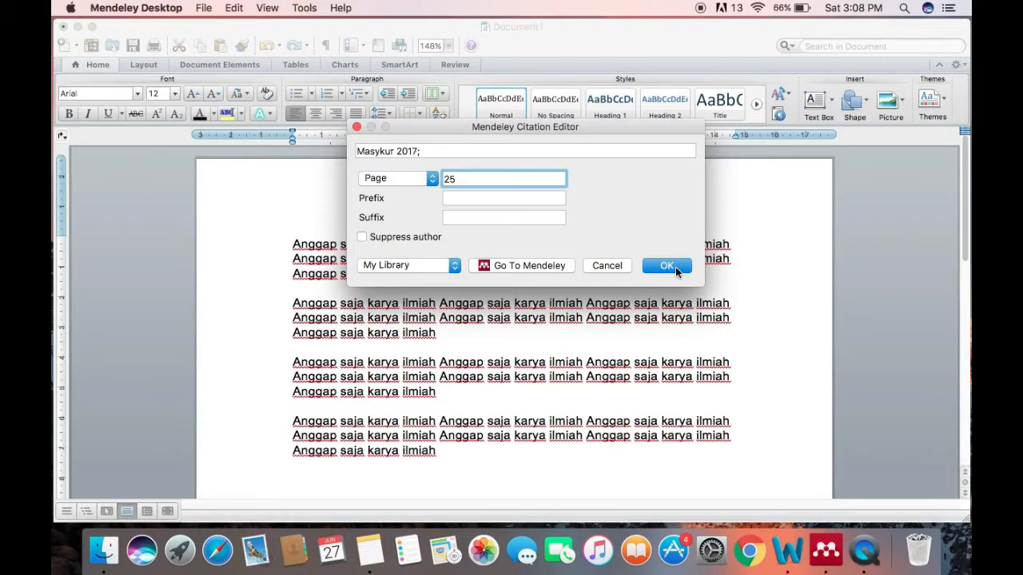
click(675, 271)
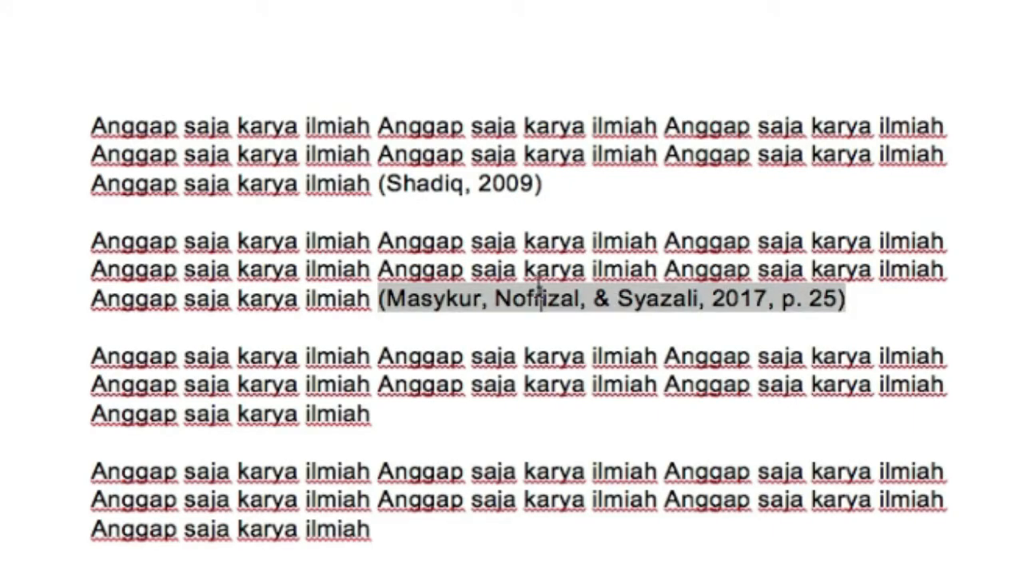
click(541, 296)
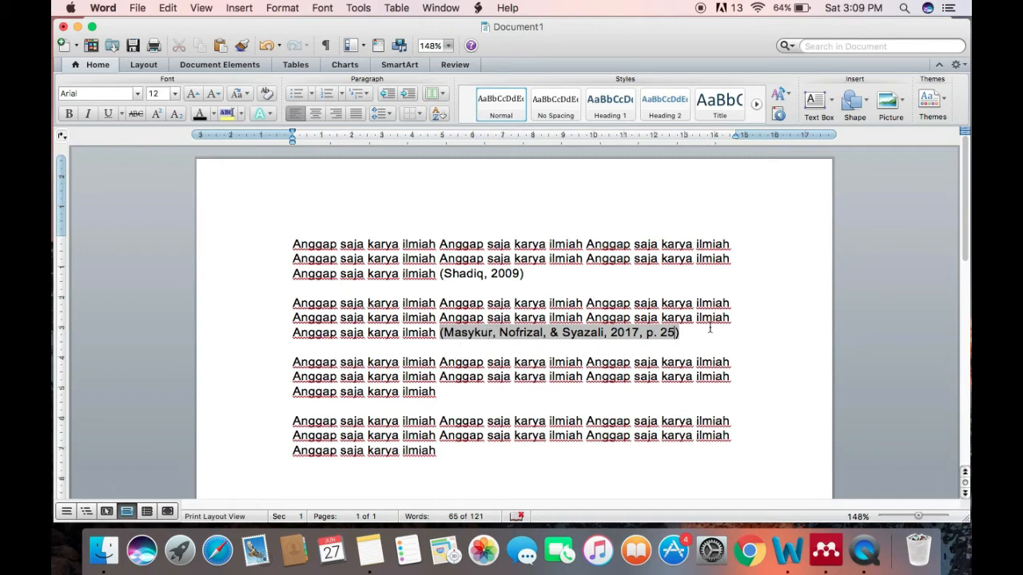
Look up the "Metode Penelitian Kuantitatif" entry in the Mendeley Desktop library and return to the Word document
click(483, 393)
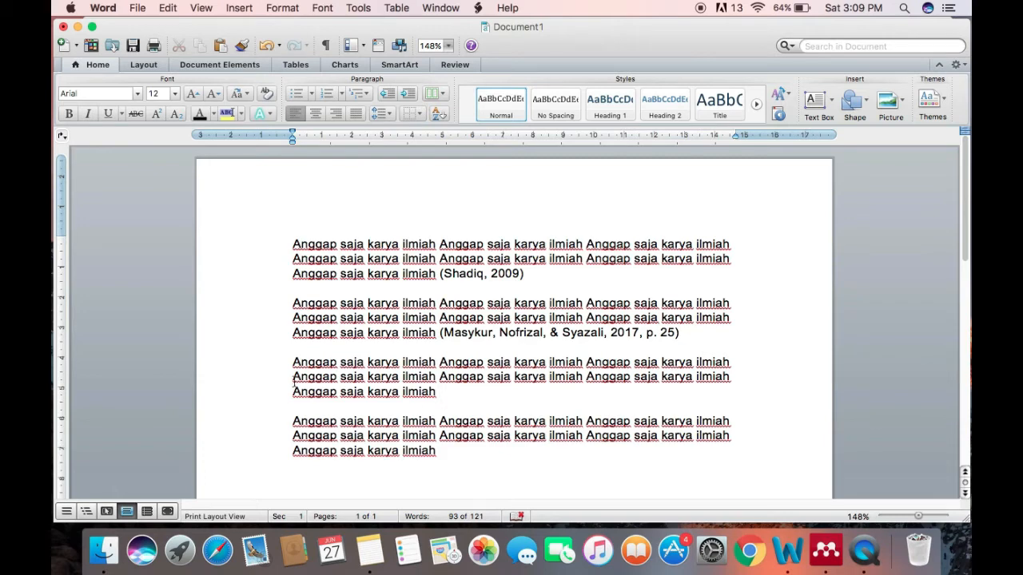
click(830, 559)
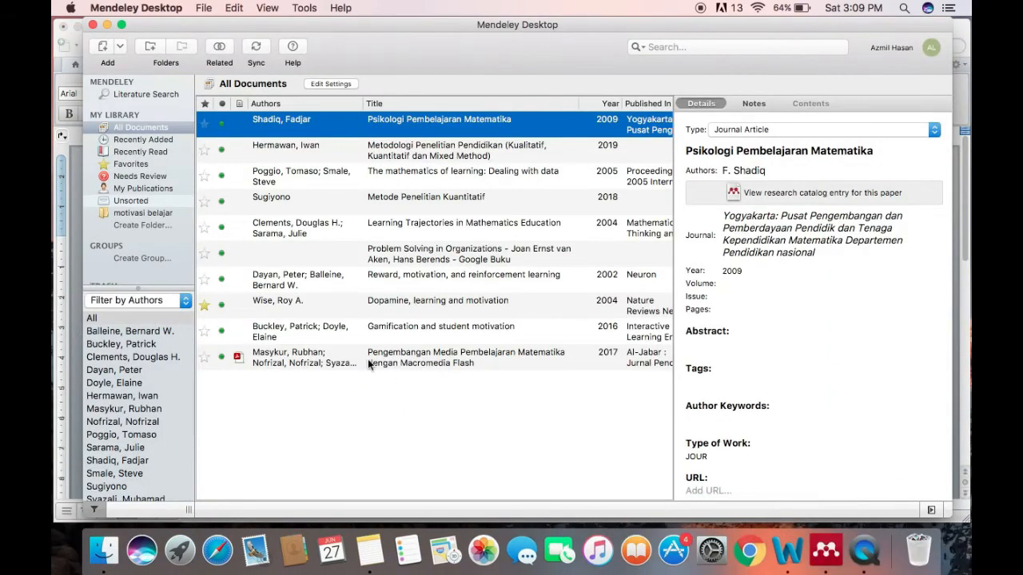
click(397, 200)
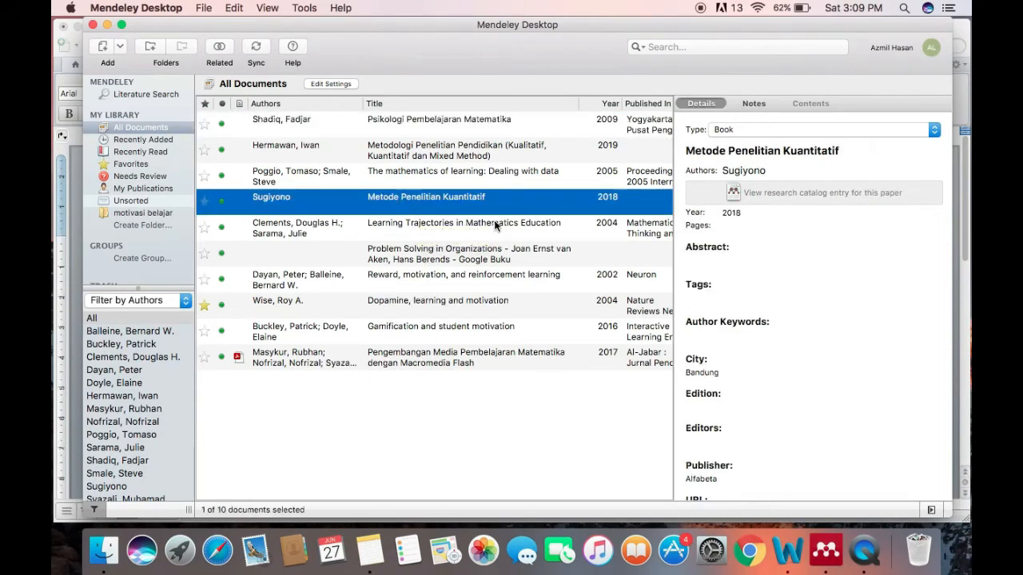
key(super+Tab)
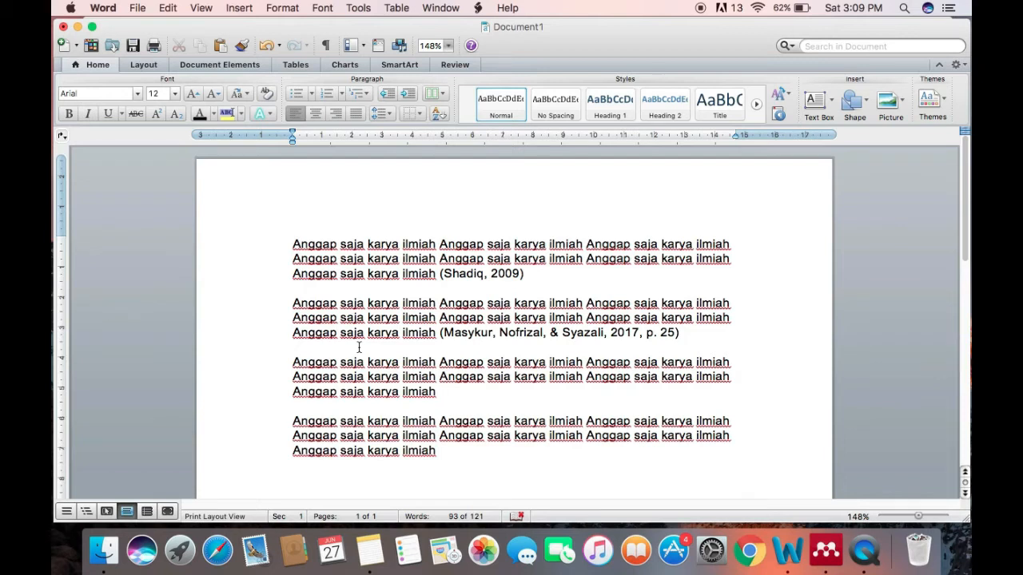
Begin the third paragraph with the name of that book's author followed by "(2018) mengatakan bahwa"
click(293, 362)
text(Sugiyono )
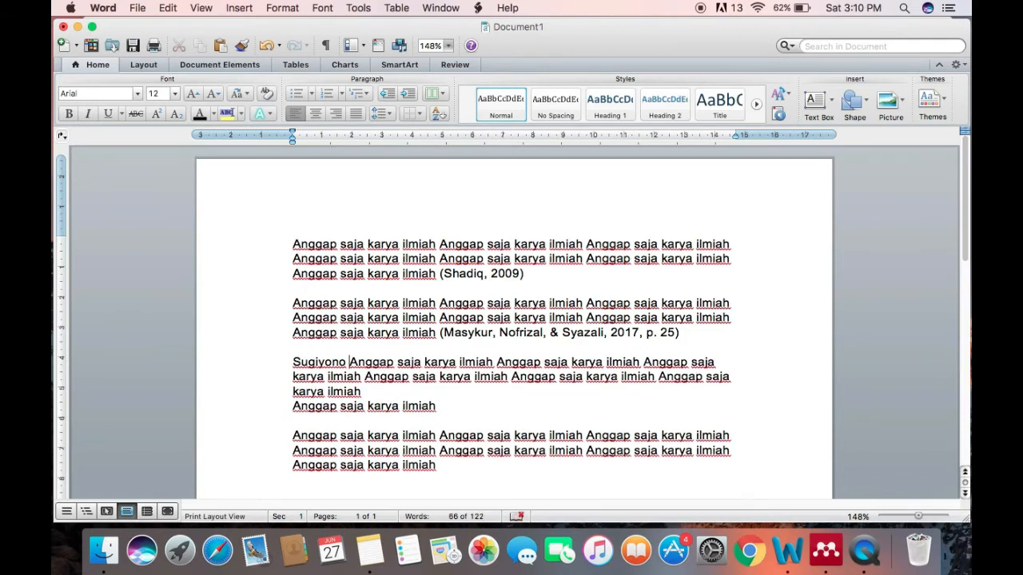
text((2018) mengatakan ba)
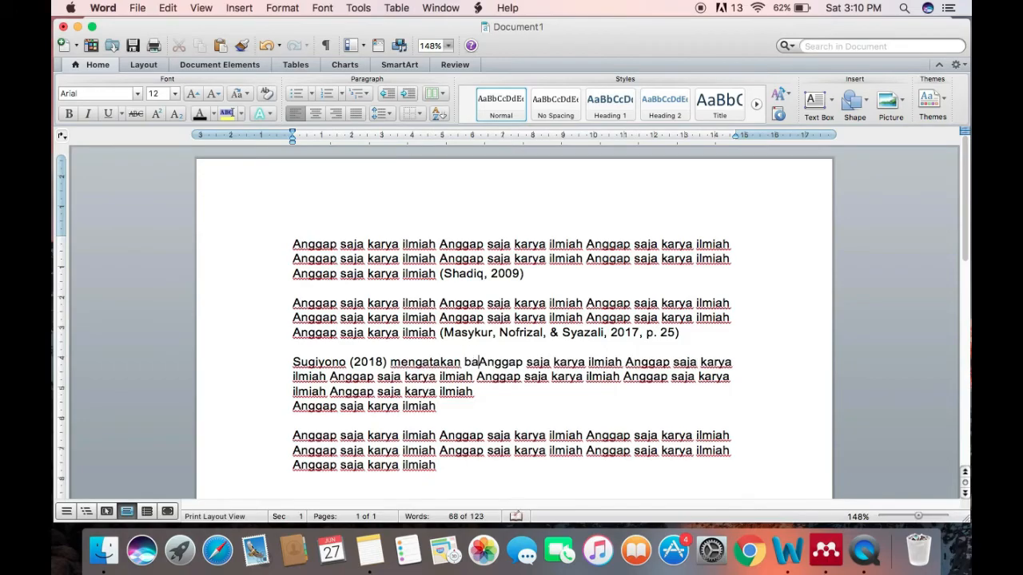
text(hw)
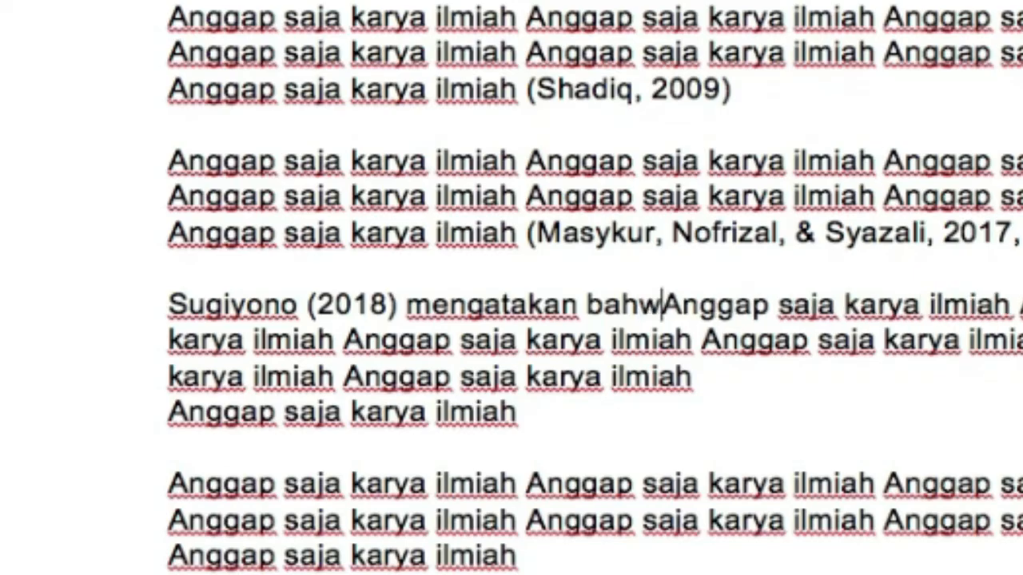
text(a)
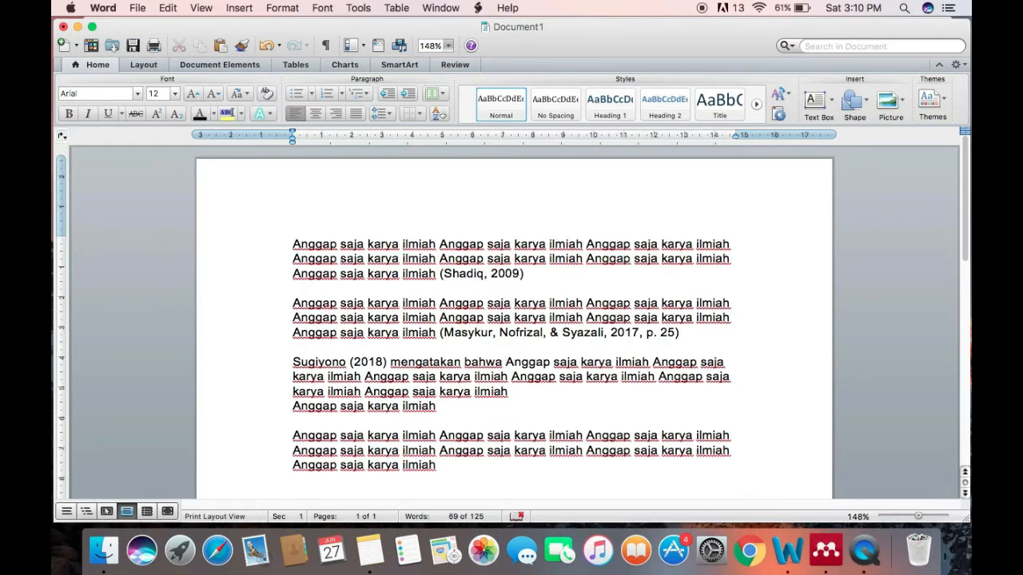
Delete the hand-written "(2018)" after the author's name at the start of the third paragraph
click(382, 362)
click(388, 362)
key(BackSpace)
key(BackSpace)
key(BackSpace)
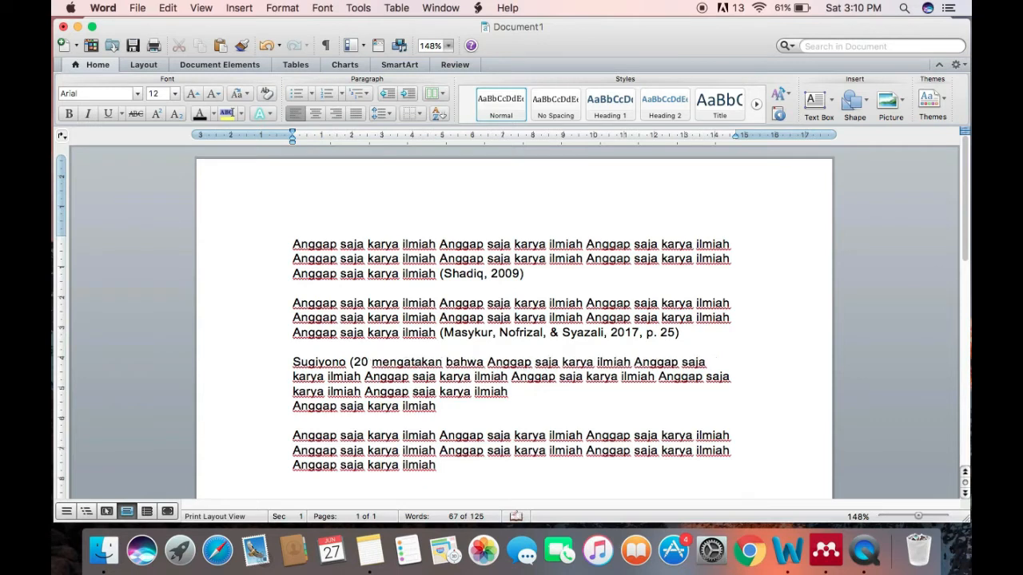
key(BackSpace)
key(BackSpace)
key(BackSpace)
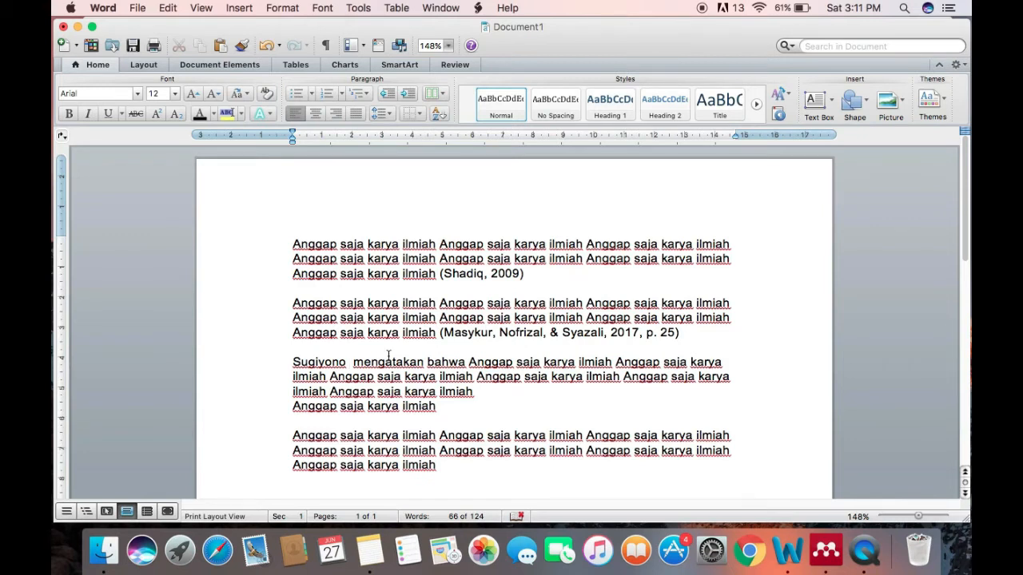
Insert a Mendeley citation after the author's name in the third paragraph, searching by author and picking "Metode Penelitian Kuantitatif"
click(478, 8)
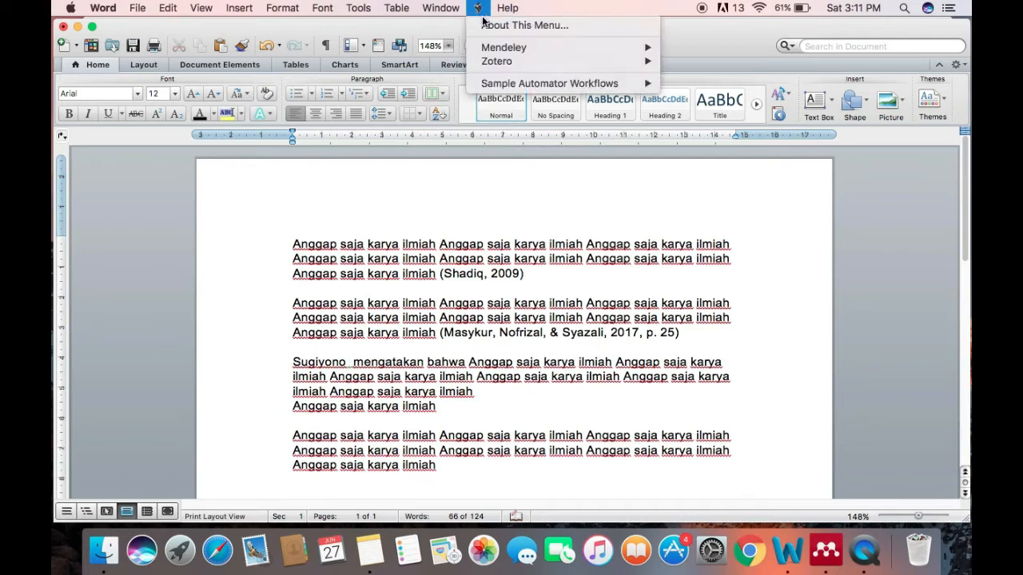
mouse_move(544, 49)
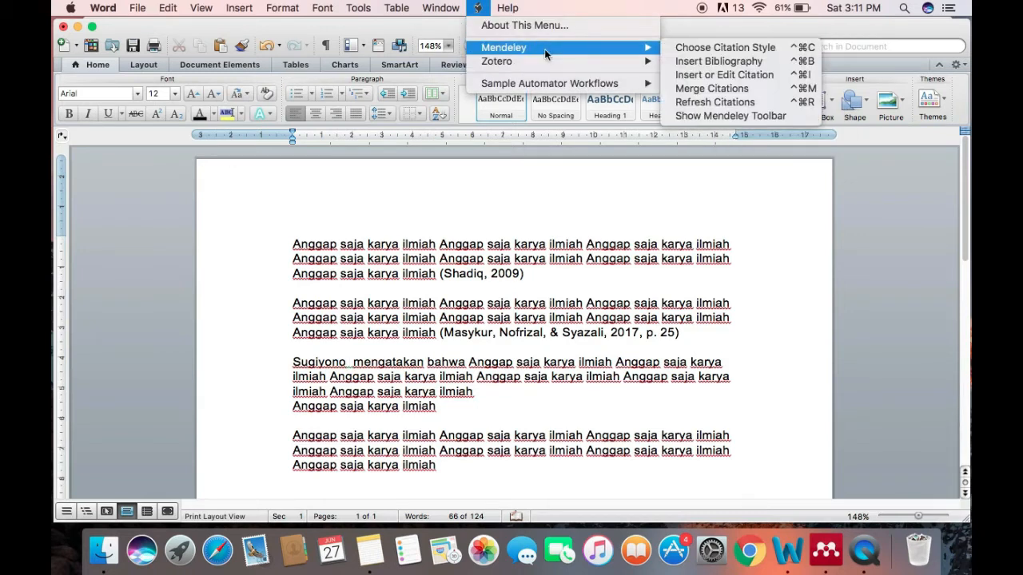
click(724, 74)
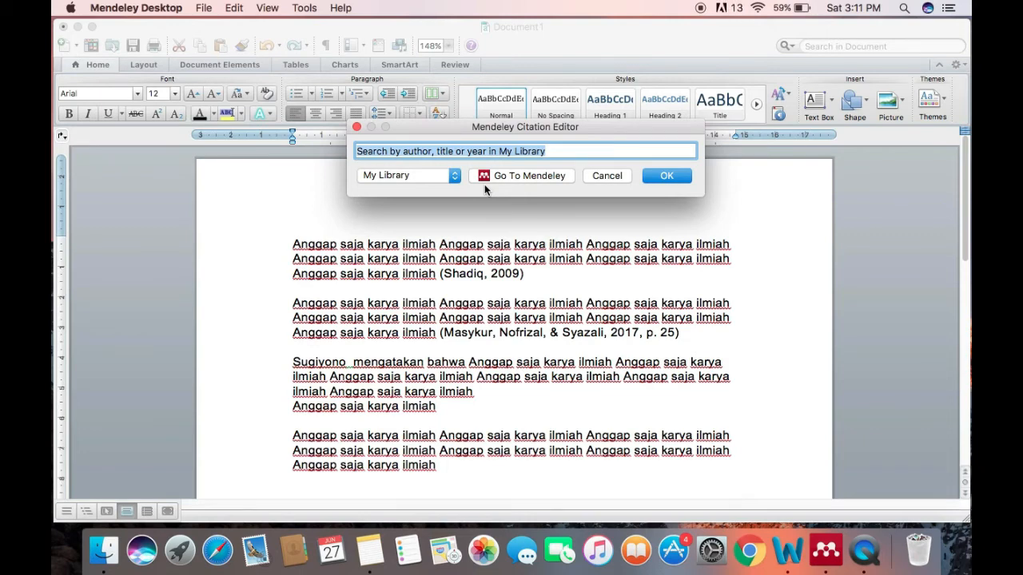
text(sugiy)
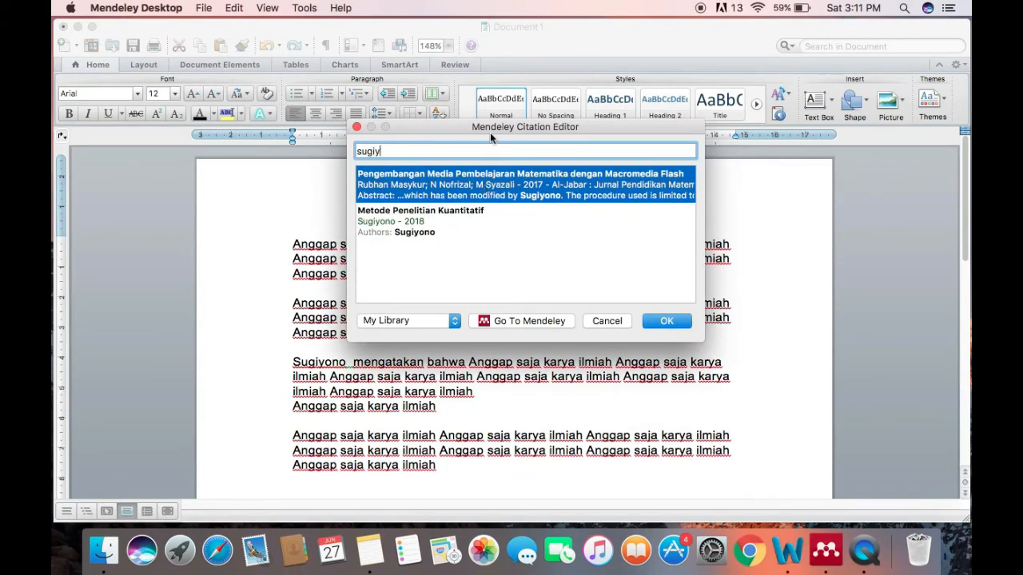
text(ono)
click(428, 229)
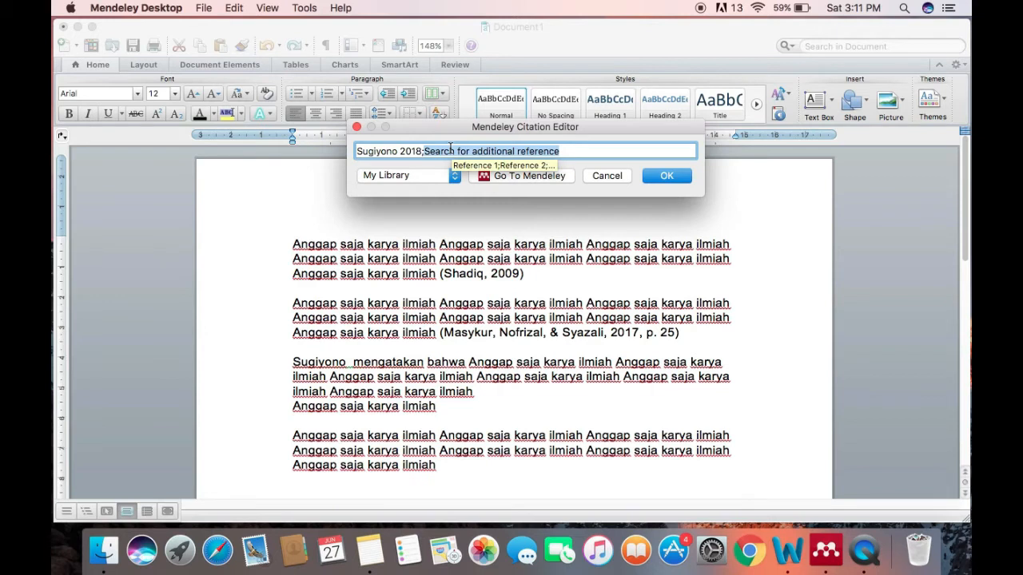
click(390, 152)
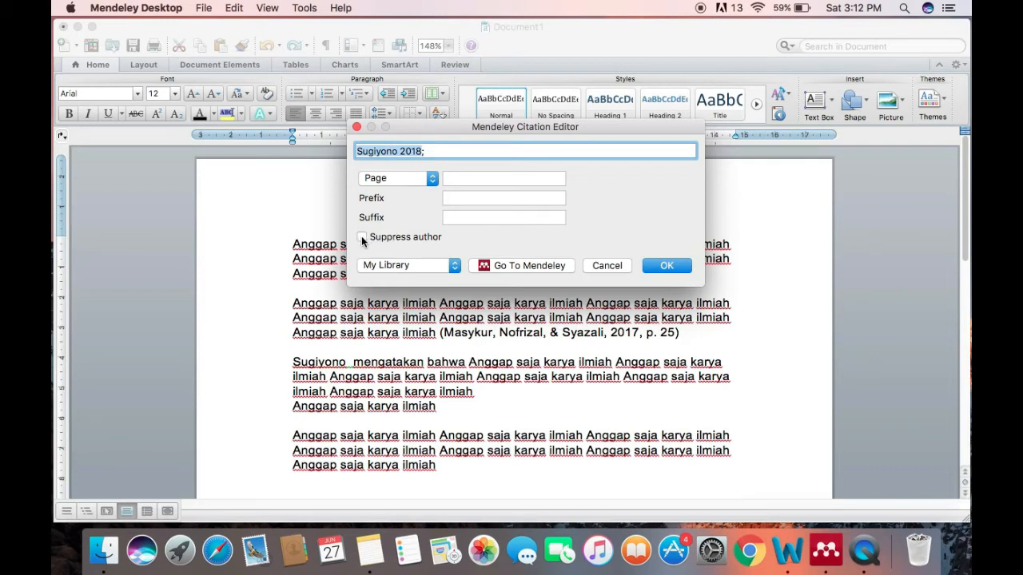
click(669, 267)
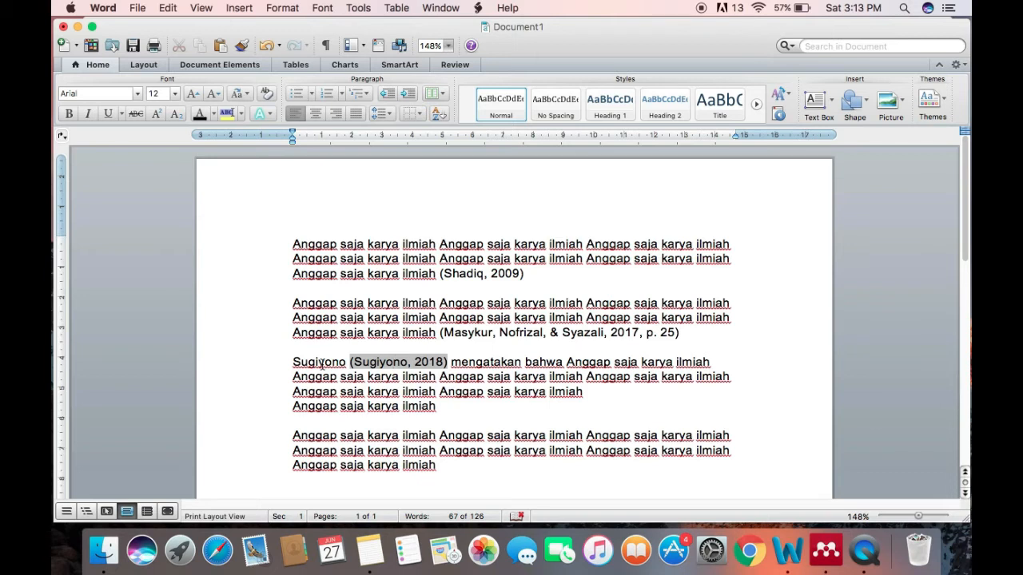
Try to shorten the third paragraph's citation to "(2018)" by deleting the author's name directly in the text, and undo the edit
click(416, 361)
key(BackSpace)
key(BackSpace)
key(BackSpace)
key(BackSpace)
key(BackSpace)
key(BackSpace)
key(BackSpace)
key(BackSpace)
key(BackSpace)
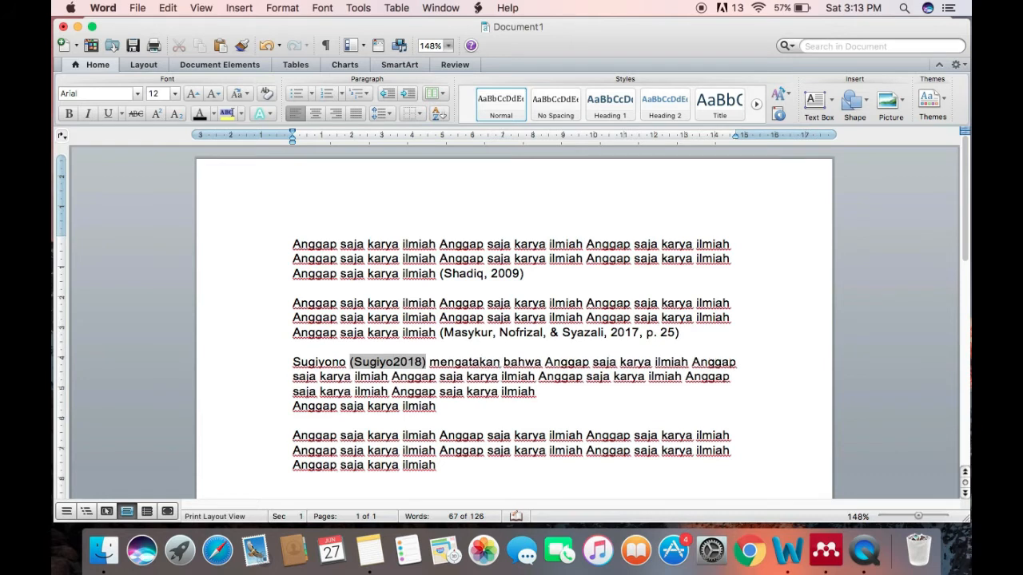
key(BackSpace)
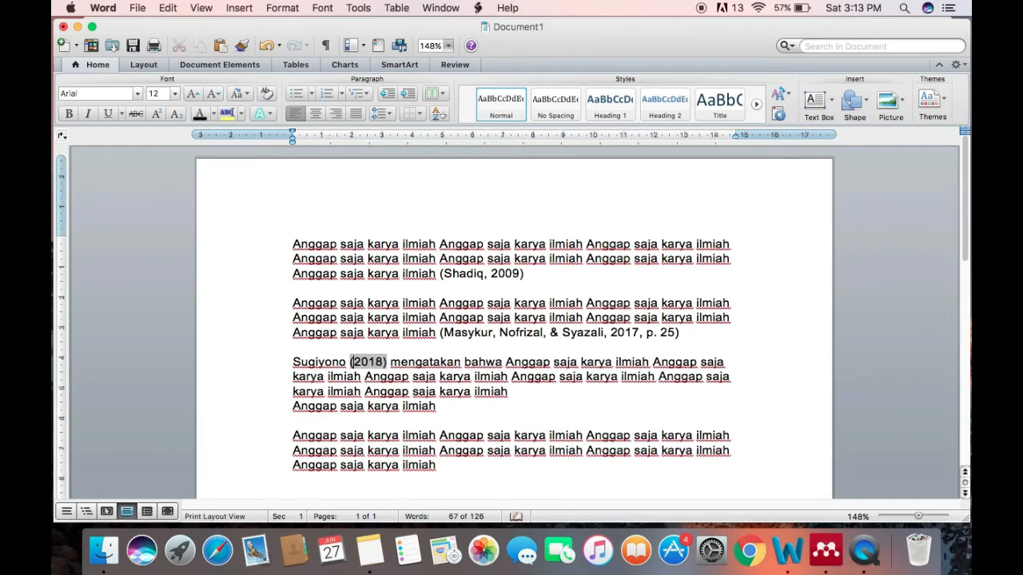
click(540, 377)
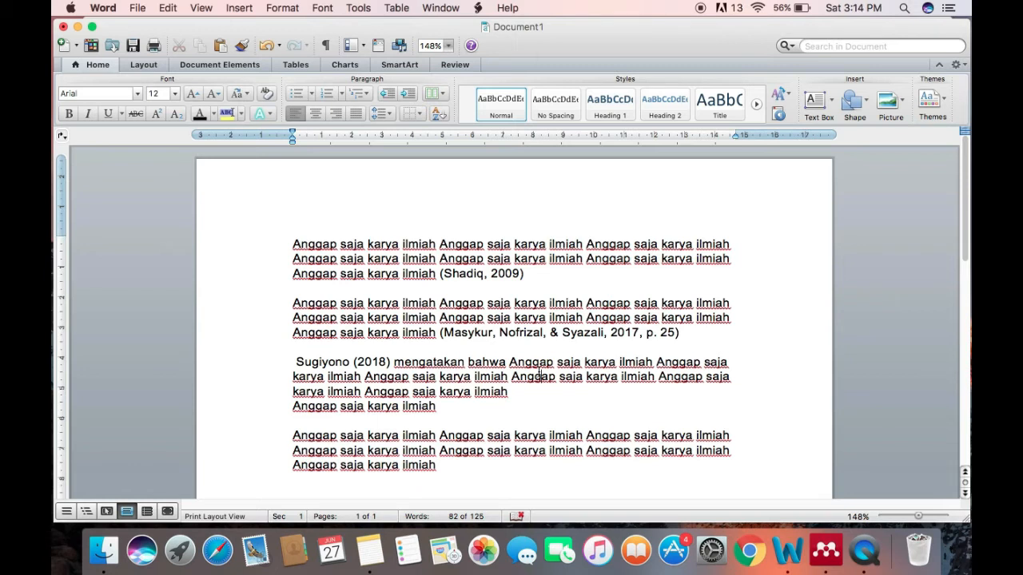
key(super+z)
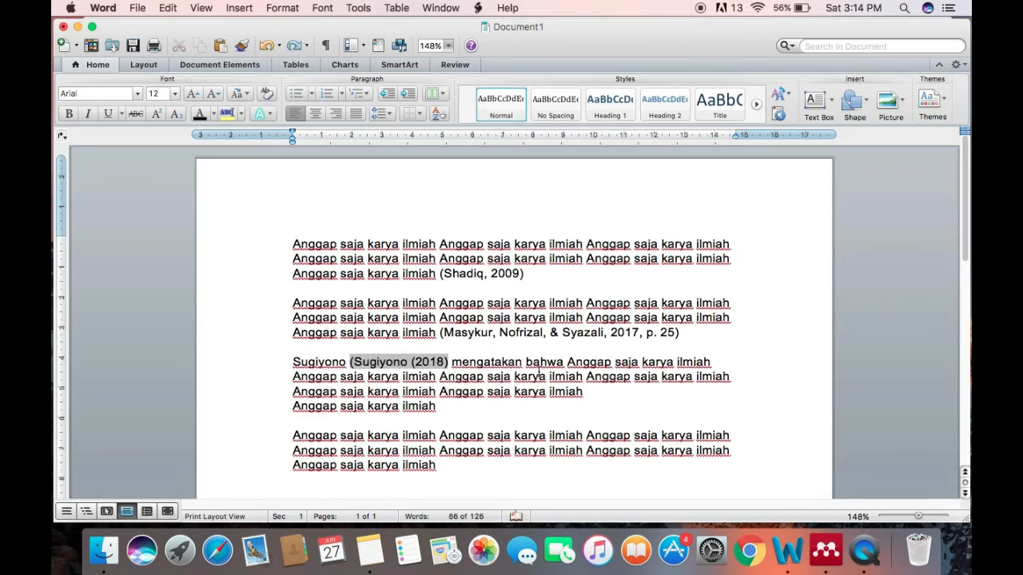
click(511, 380)
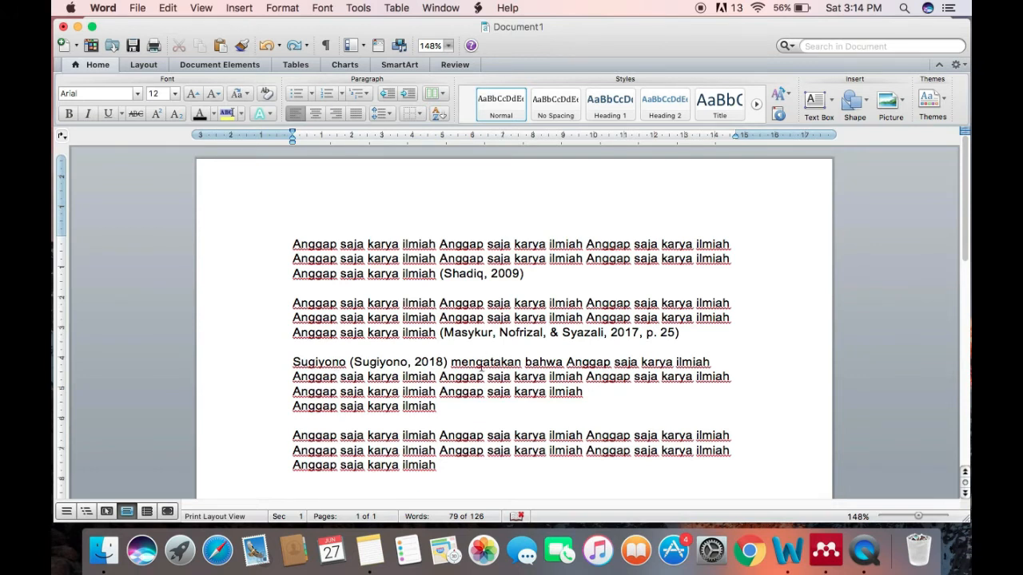
Edit the third paragraph's citation in Mendeley and enable Suppress author for its reference
click(381, 362)
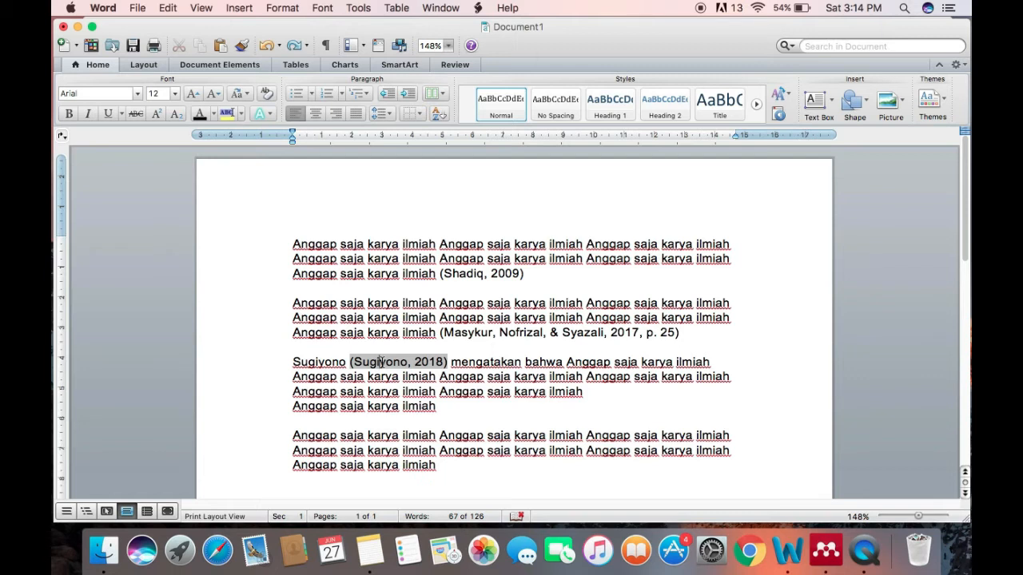
click(479, 8)
mouse_move(502, 48)
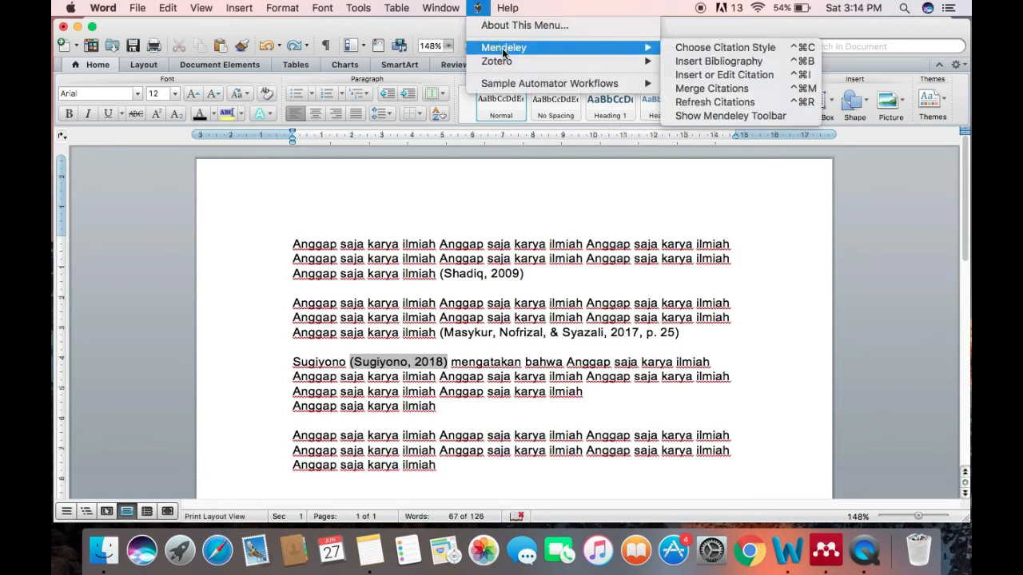
click(695, 78)
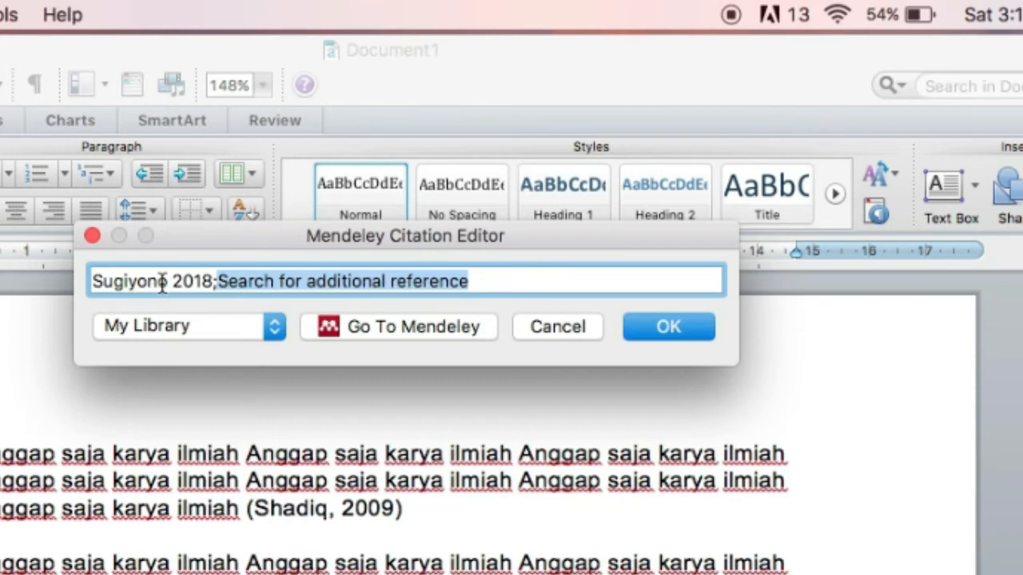
click(162, 284)
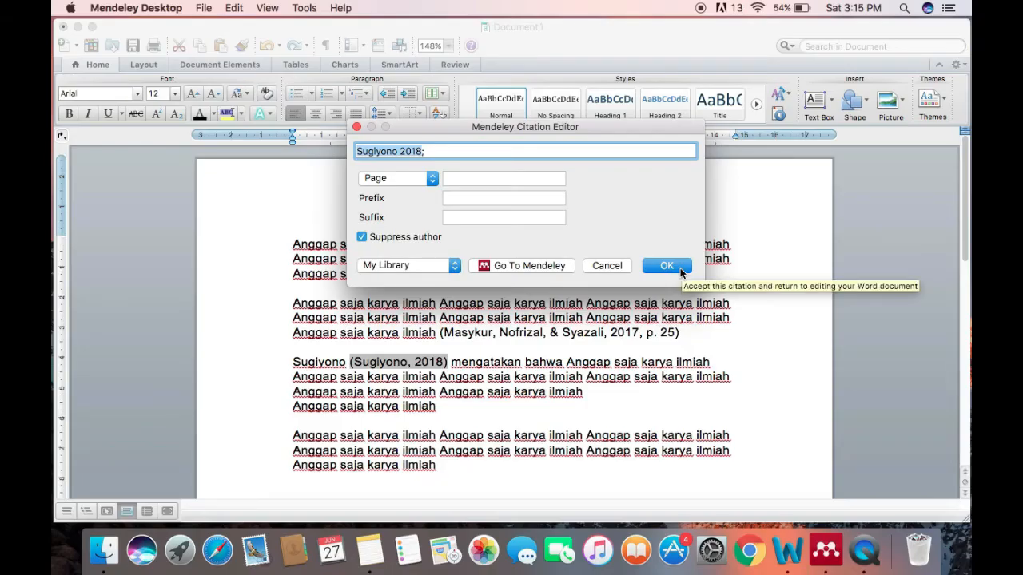
click(679, 270)
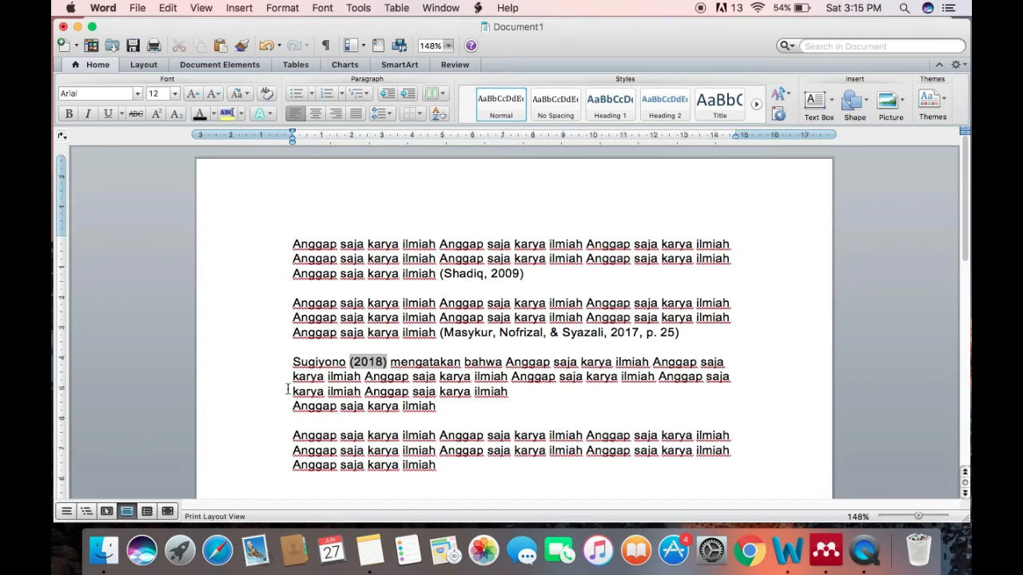
Edit the third paragraph's Mendeley citation to add page 145 to its reference, keeping Suppress author enabled
click(327, 381)
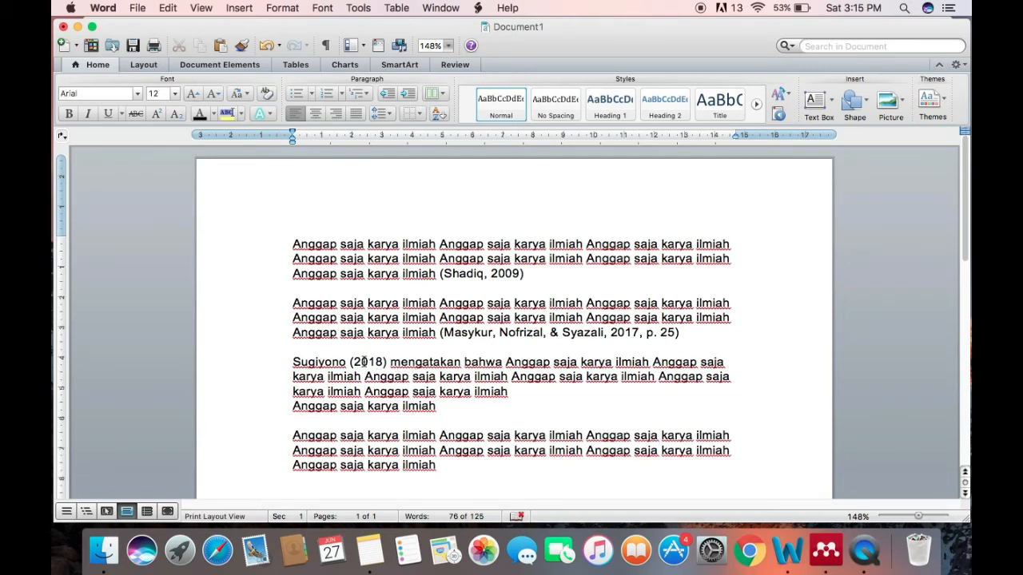
click(361, 362)
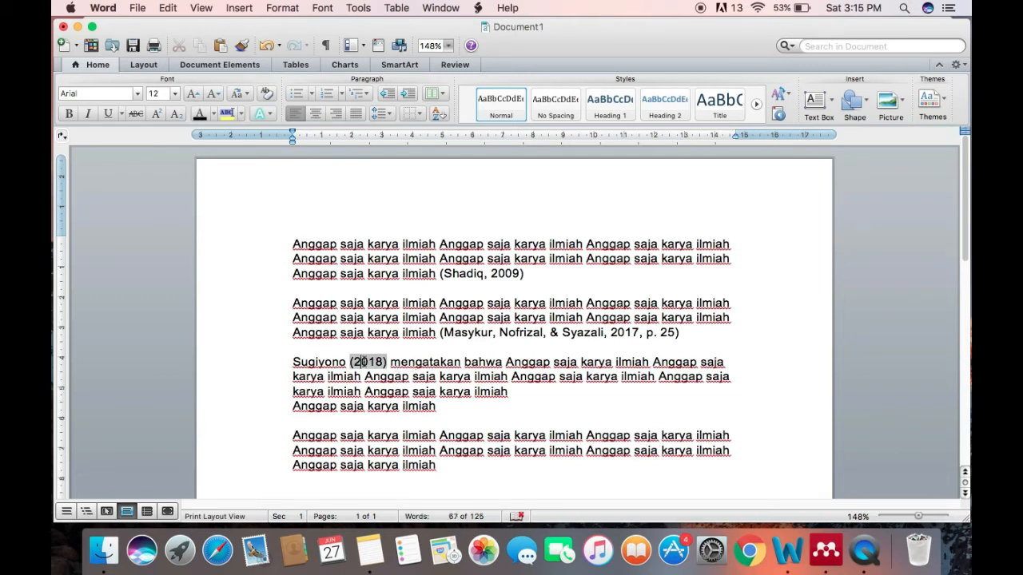
click(477, 8)
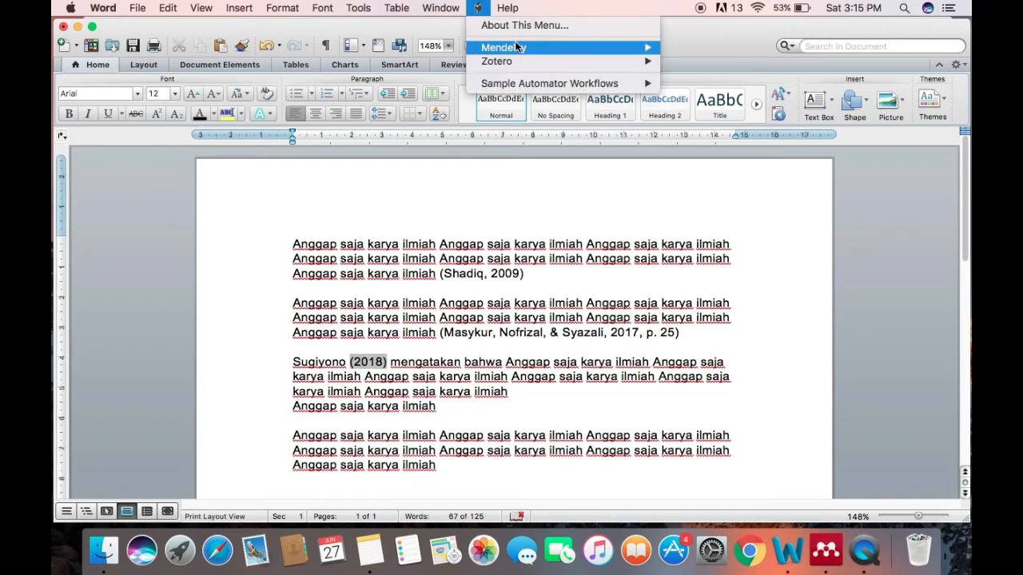
mouse_move(516, 49)
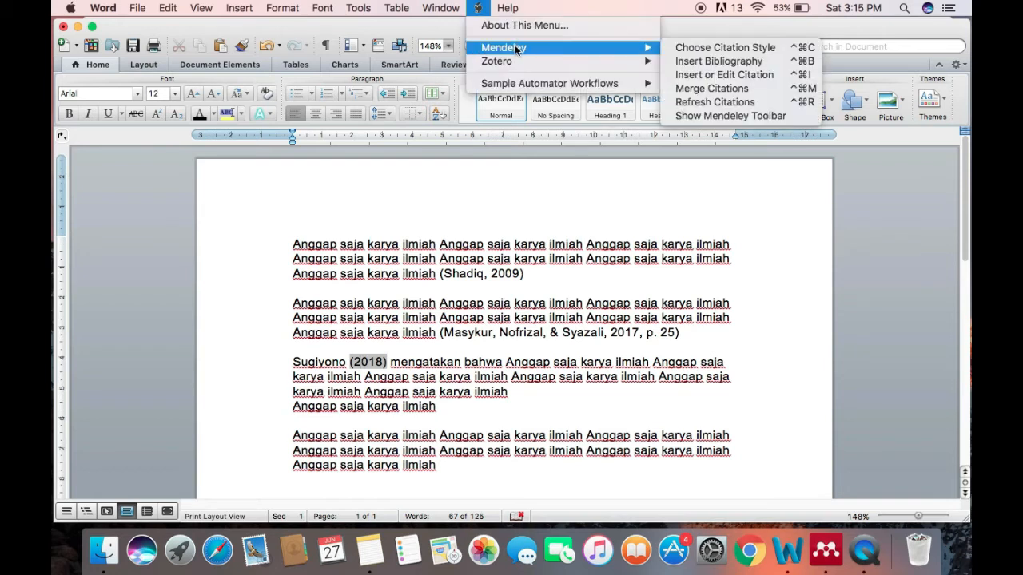
click(711, 78)
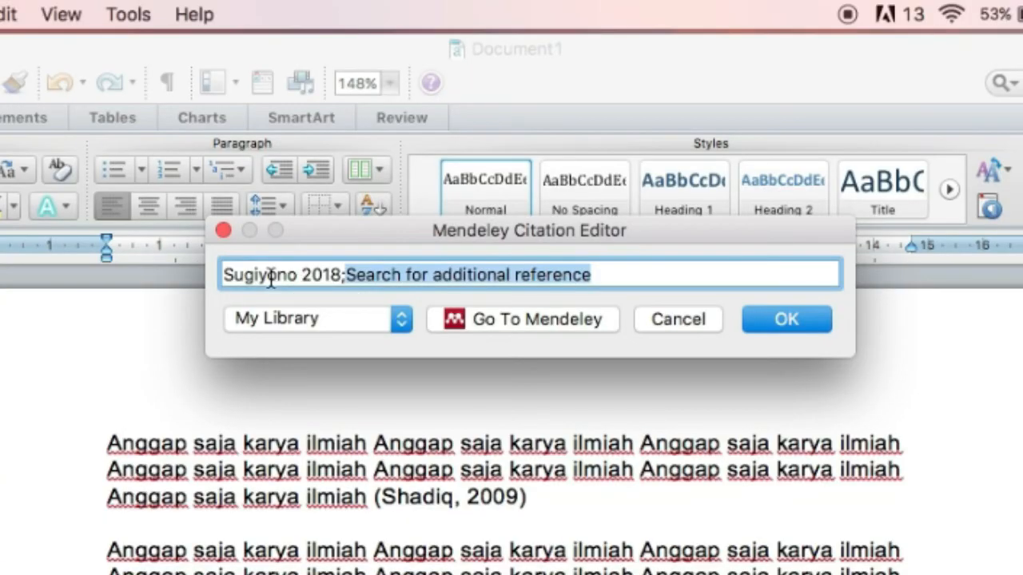
click(272, 275)
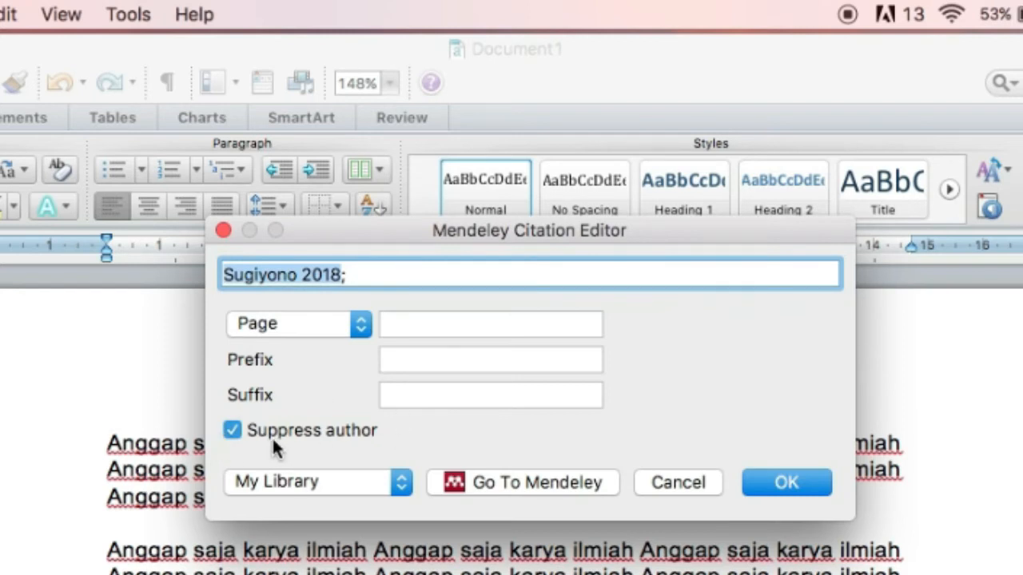
click(432, 323)
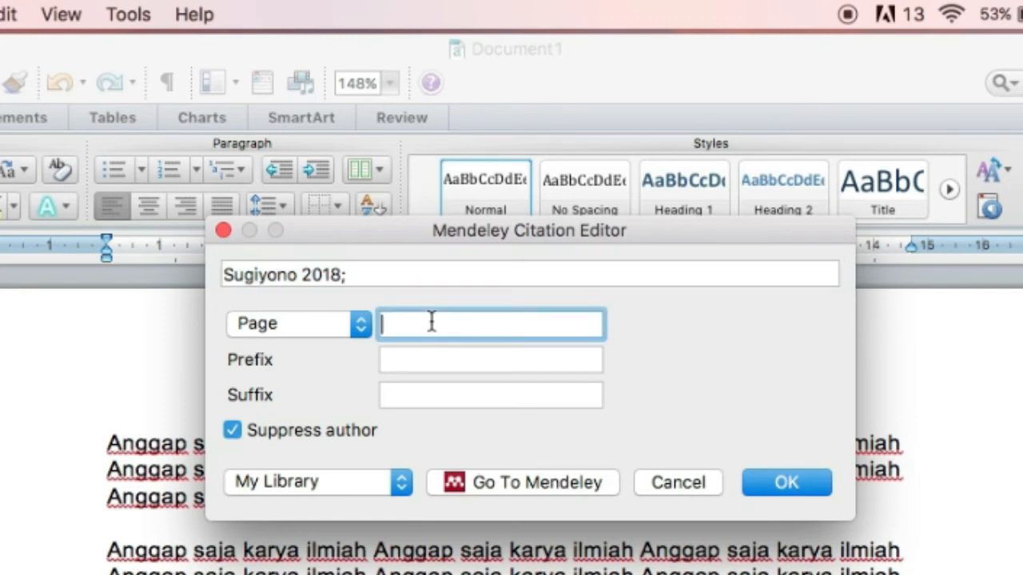
text(145)
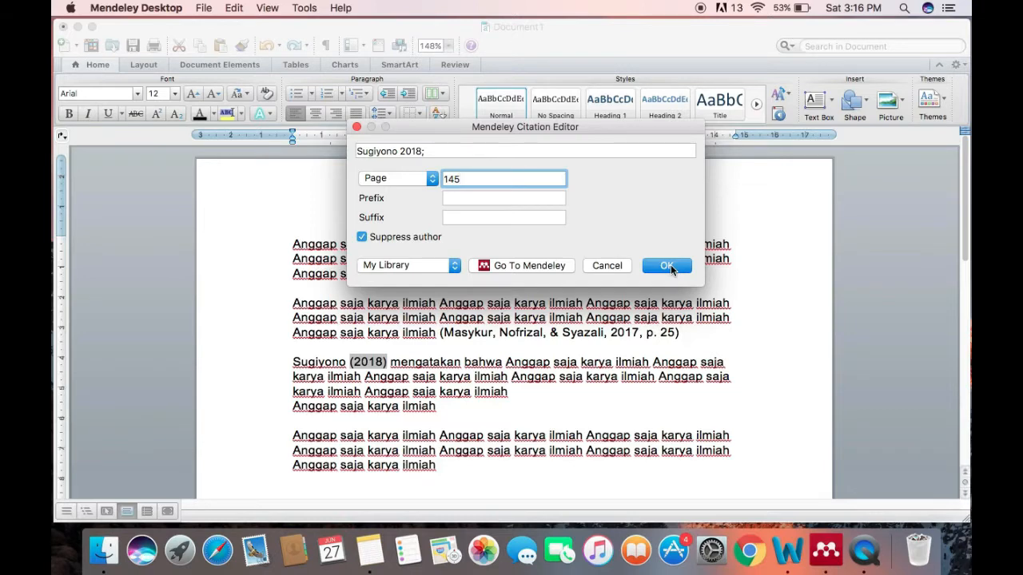
click(668, 267)
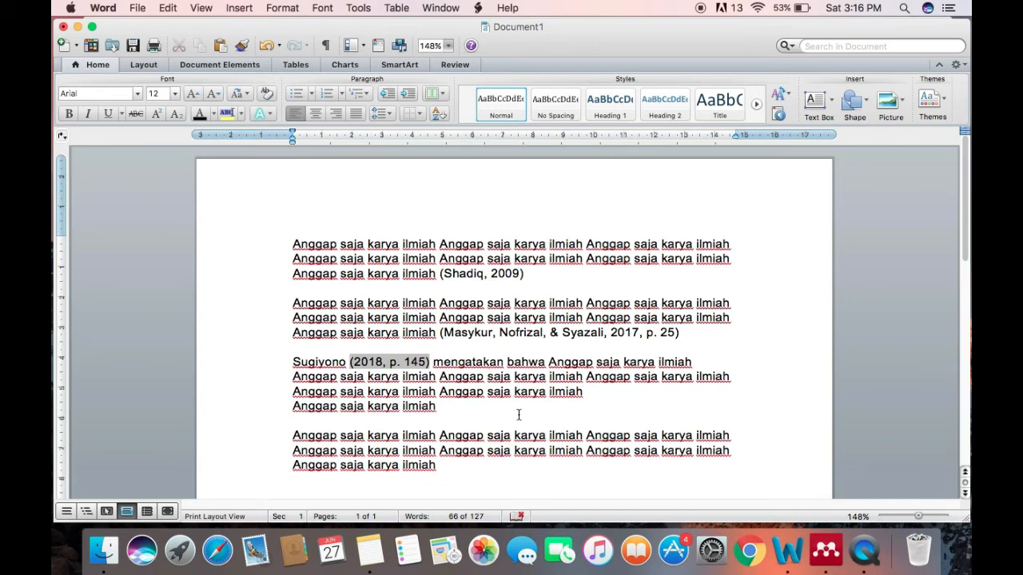
click(479, 408)
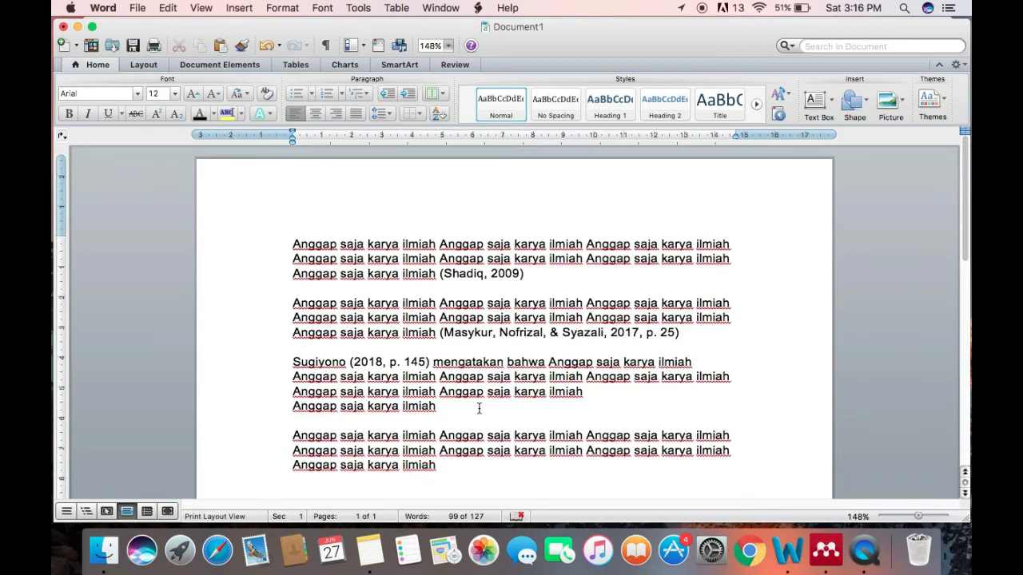
Start a Mendeley citation at the end of the fourth paragraph, searching for "motivation" and picking "Dopamine, learning and motivation"
click(450, 469)
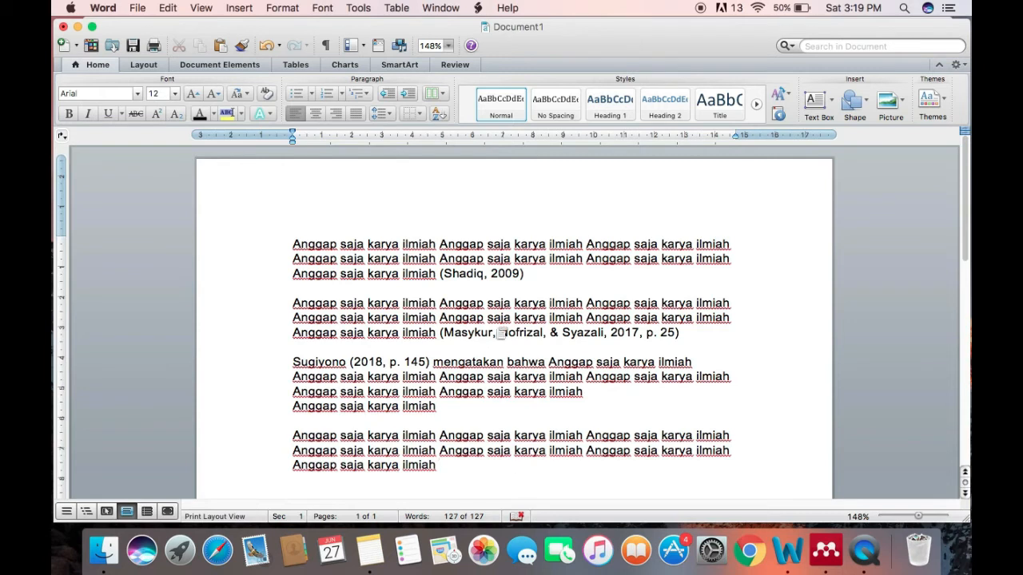
click(478, 8)
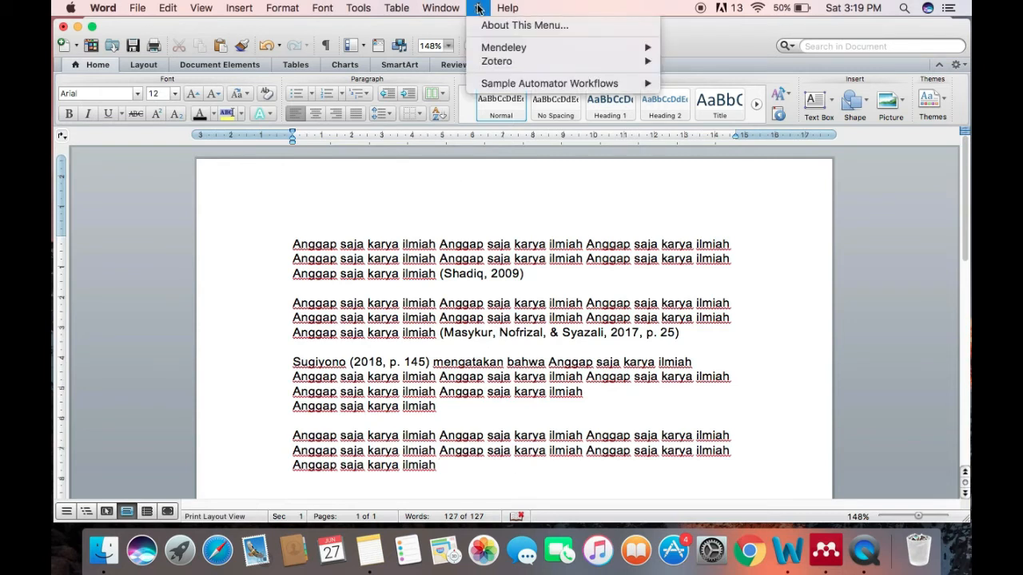
mouse_move(498, 48)
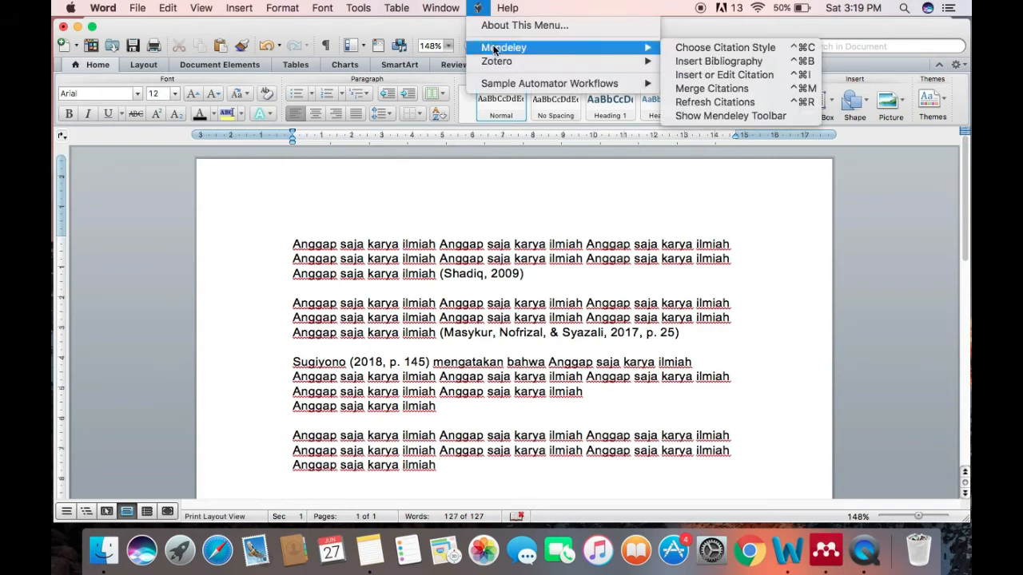
click(708, 78)
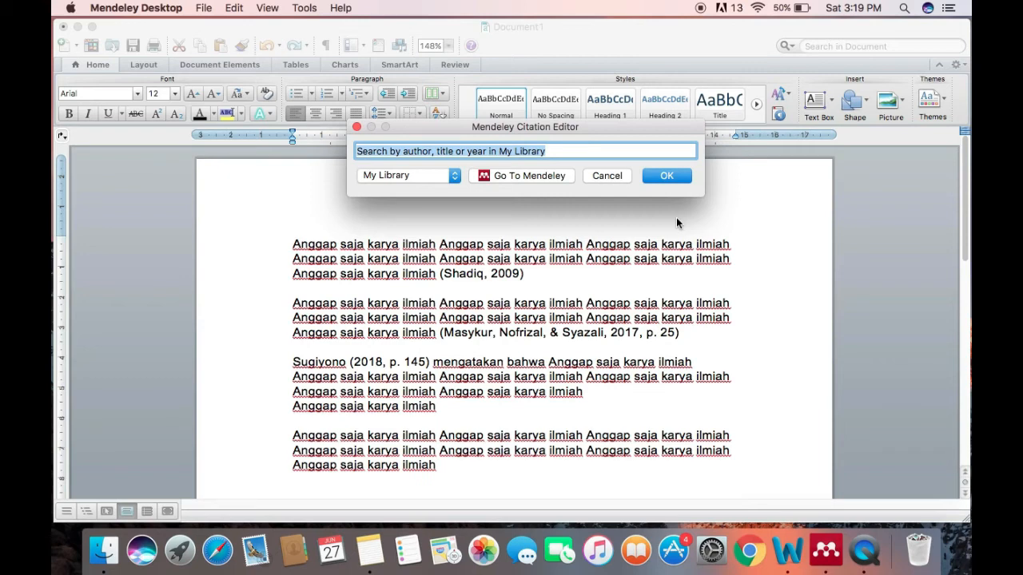
text(mo)
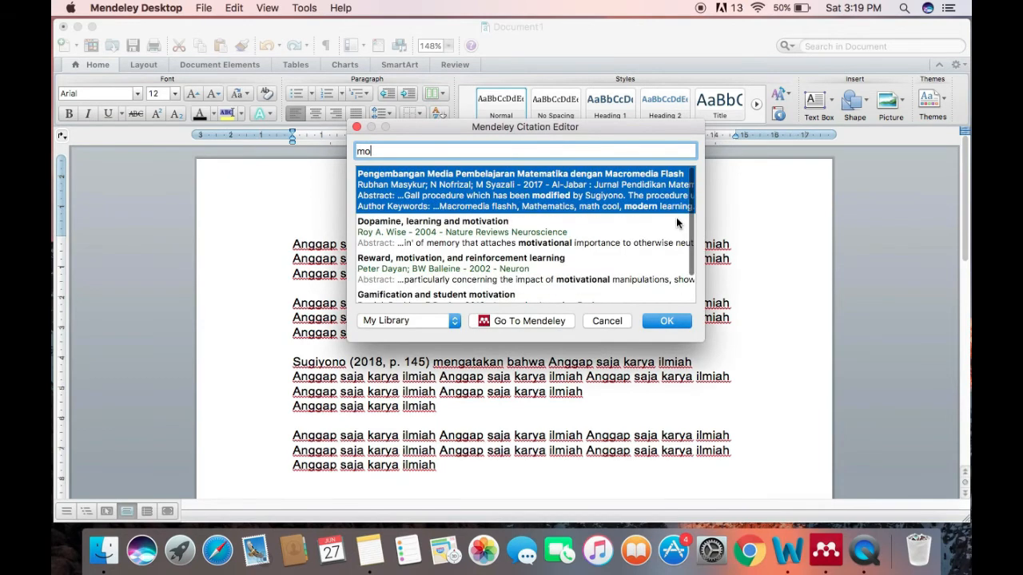
text(tivat)
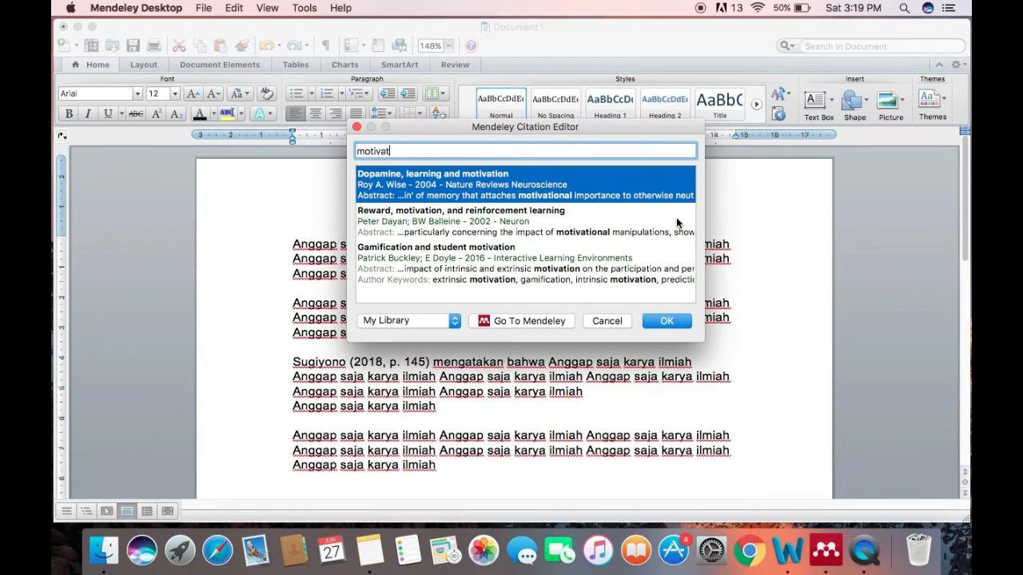
text(ion)
click(432, 182)
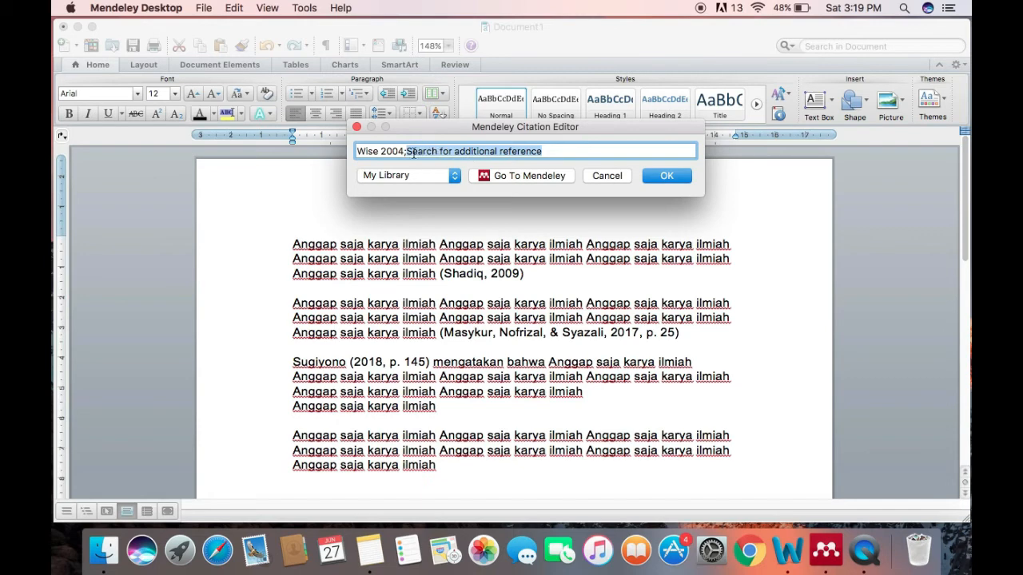
Add "Reward, motivation, and reinforcement learning" as a second reference in the same citation and insert it
text(mo)
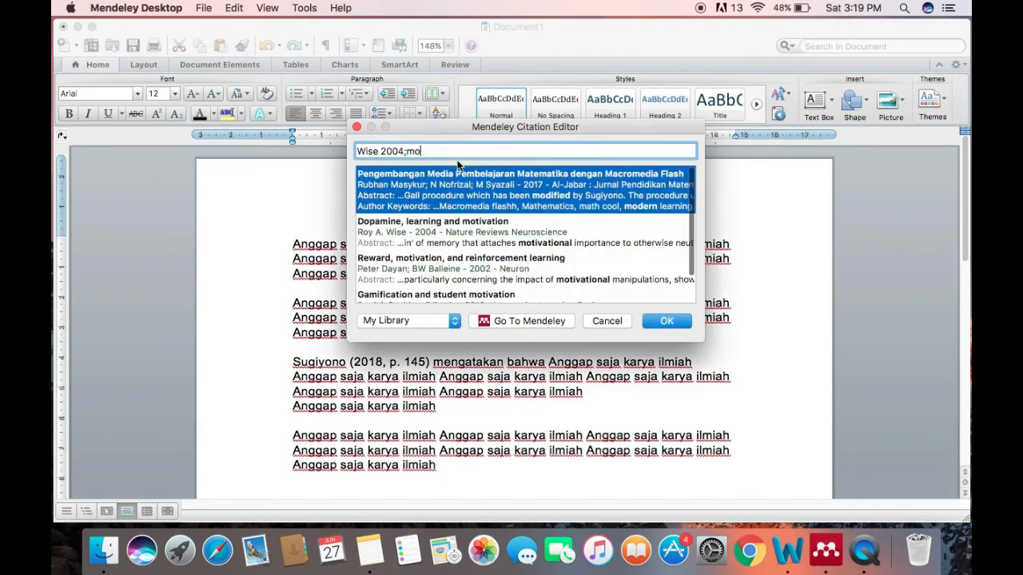
text(tivat)
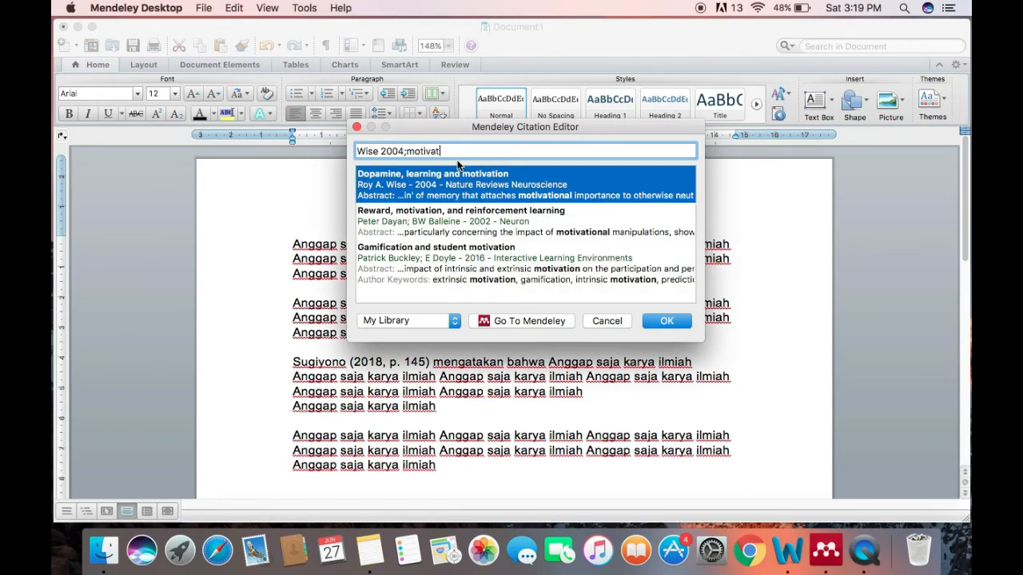
click(402, 224)
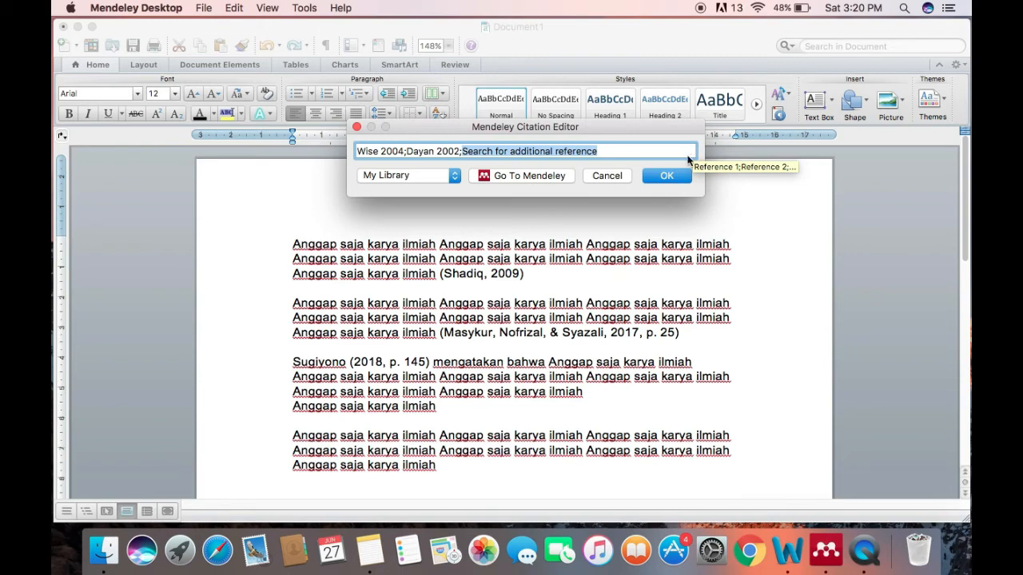
click(659, 178)
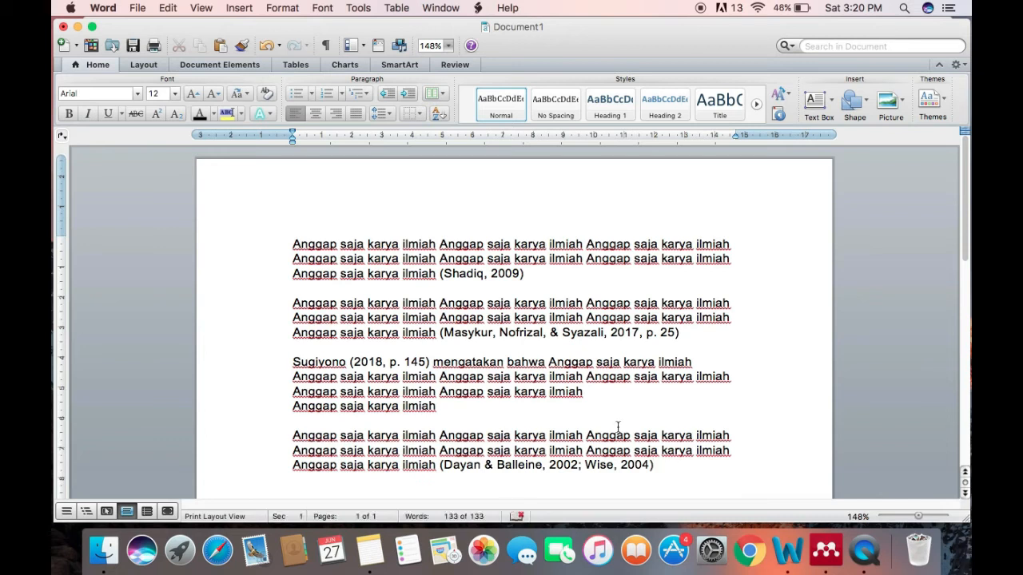
Add the heading "DAFTAR PUSTAKA" on its own line below the fourth paragraph
scroll(618, 427, down, 3)
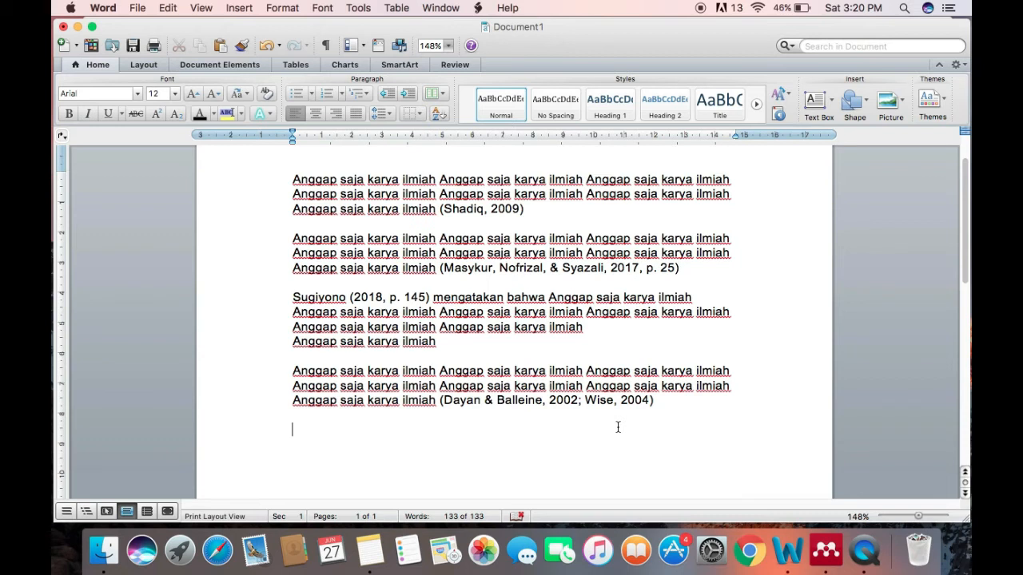
text(DAFTAR PUSTAKA)
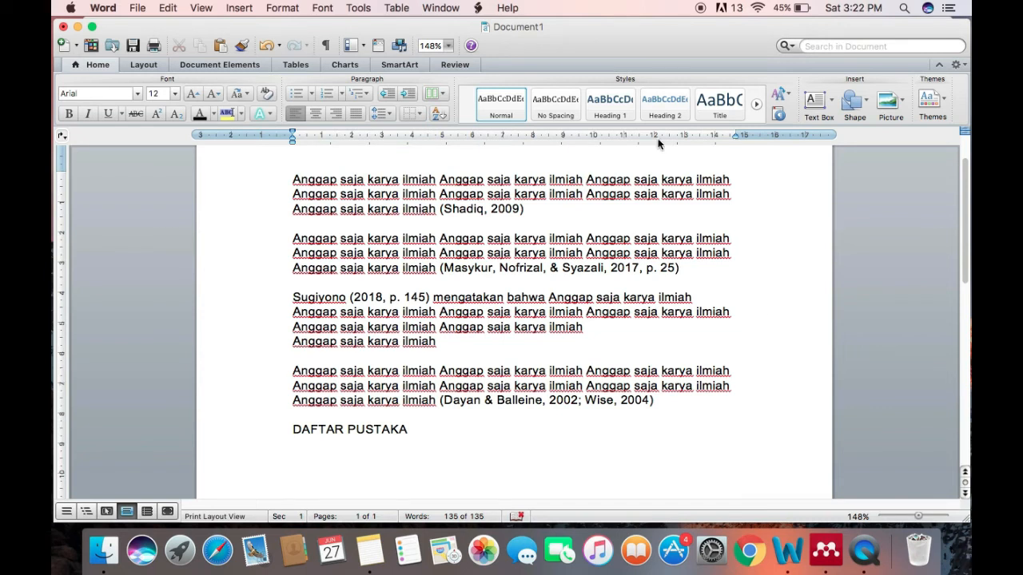
Paste a fifth "Anggap saja karya ilmiah" paragraph above the DAFTAR PUSTAKA heading, ending it with a hand-typed author citation dated 2011
click(687, 401)
key(Return)
key(Return)
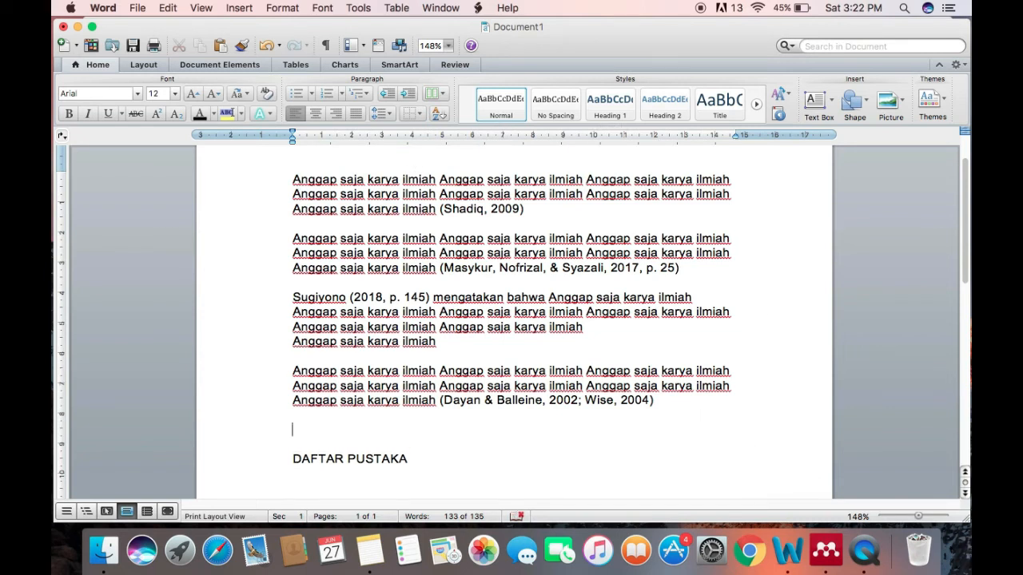
text(Anggap saja karya ilmiah Anggap saja karya ilmiah Anggap saja karya ilmiah Anggap saja karya ilmiah Anggap saja karya ilmiah Anggap saja karya ilmiah Anggap saja karya ilmiah)
text((Arikunto, 2)
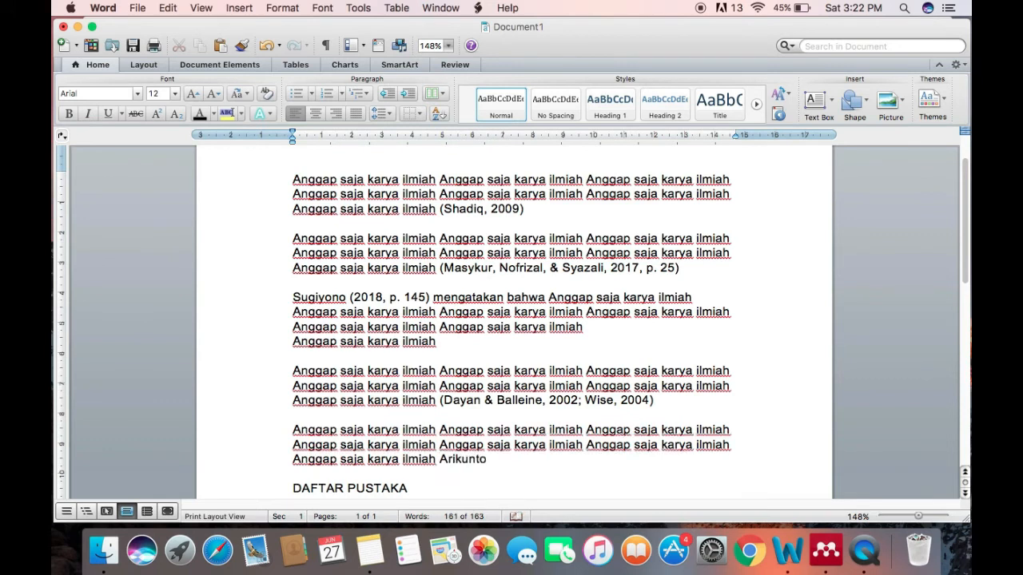
text(0)
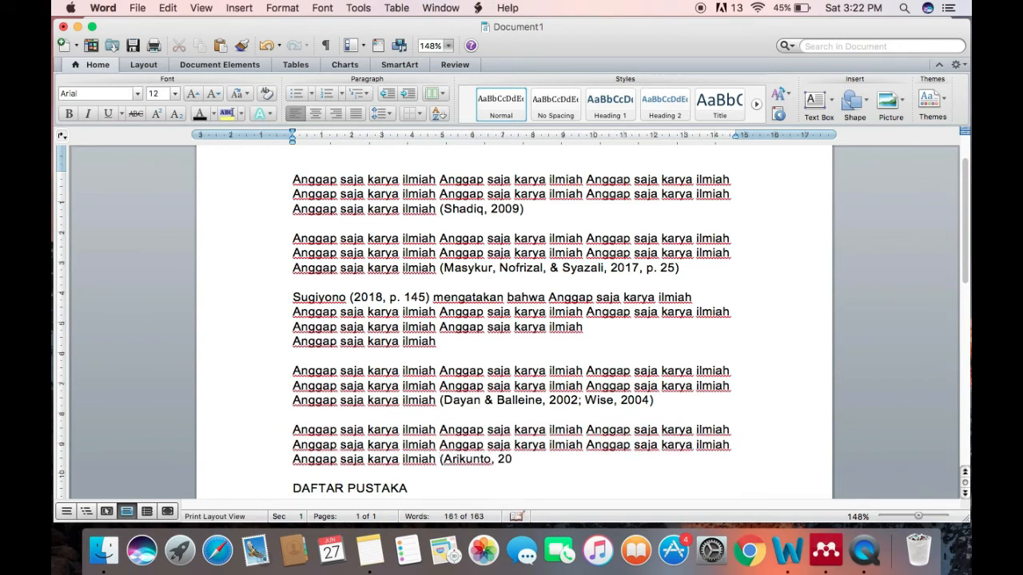
text(11))
Compare how the fourth paragraph's Mendeley citation and the fifth paragraph's hand-typed citation behave when the cursor is placed in them
click(589, 445)
click(542, 401)
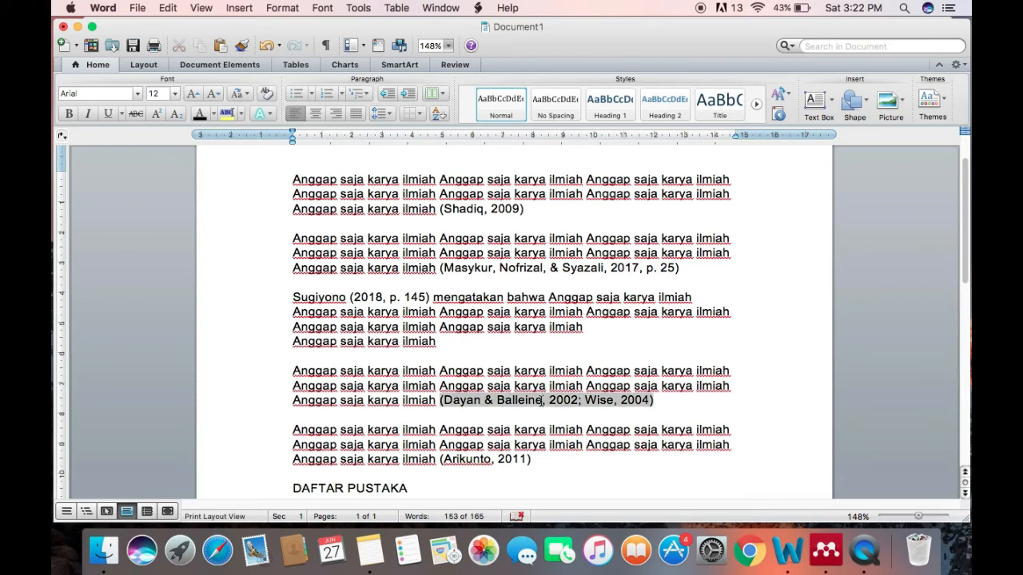
click(402, 401)
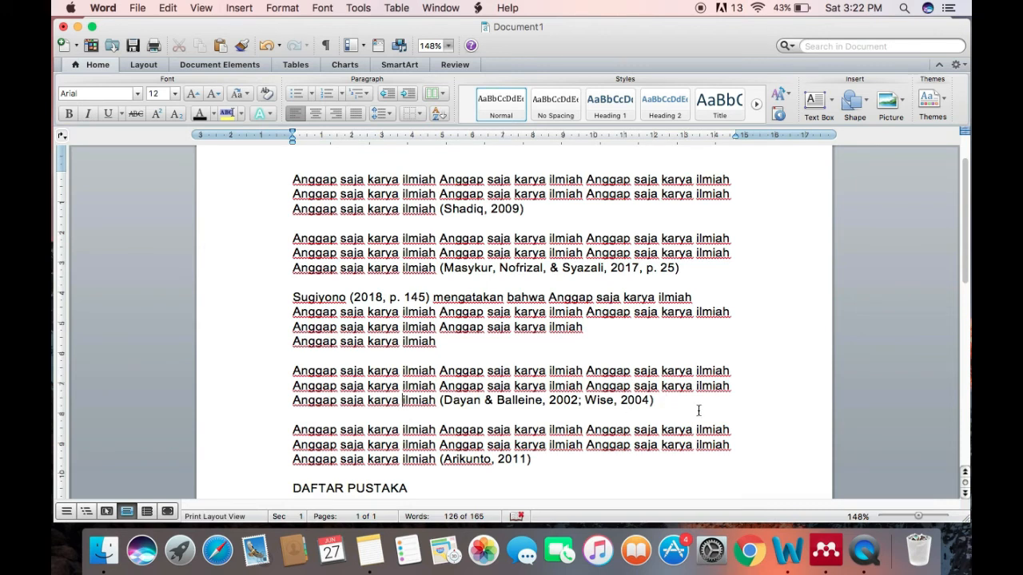
click(479, 462)
Insert the Mendeley bibliography on the line below the DAFTAR PUSTAKA heading
scroll(673, 431, down, 3)
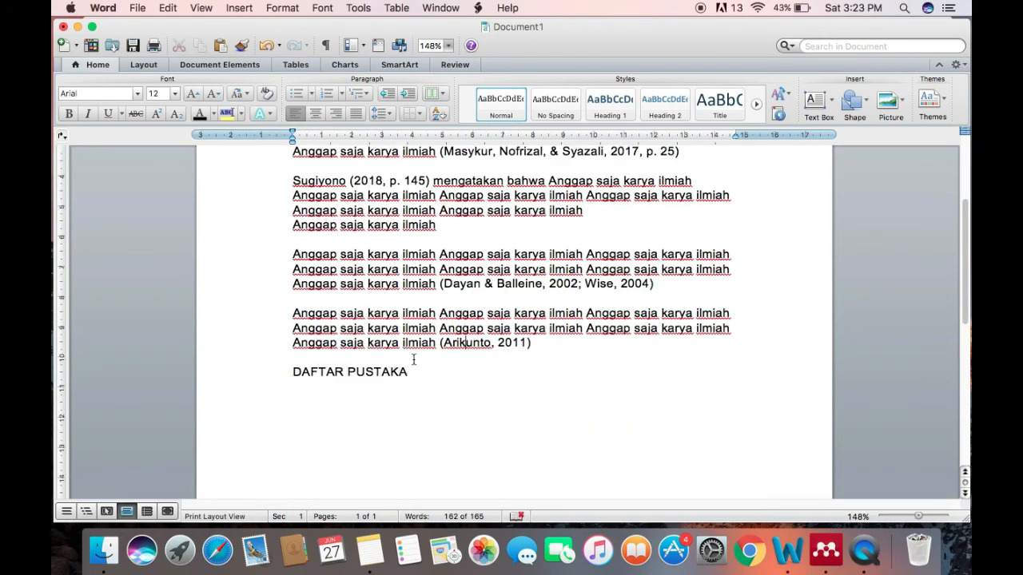
click(303, 393)
click(480, 8)
mouse_move(510, 49)
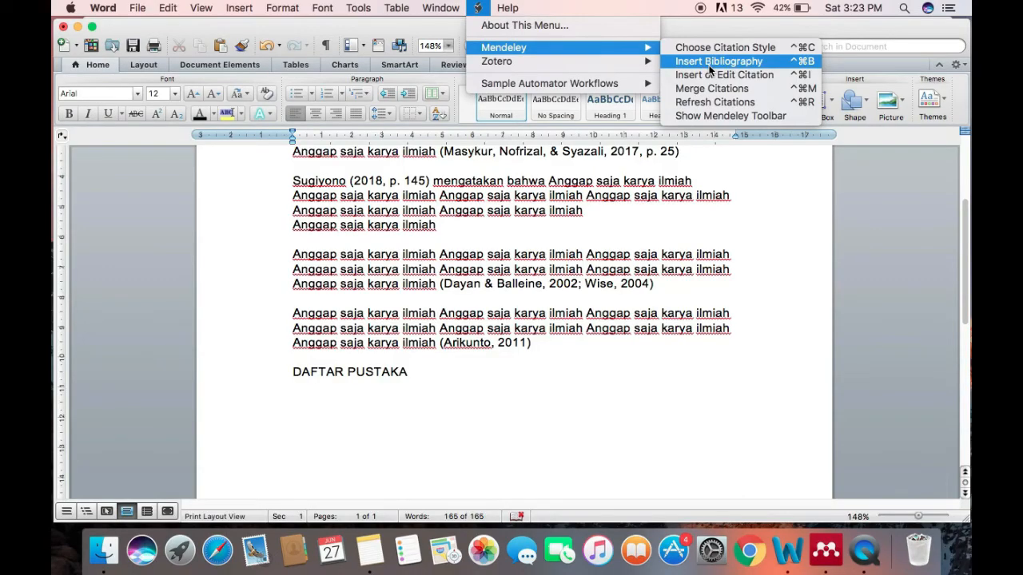
click(711, 64)
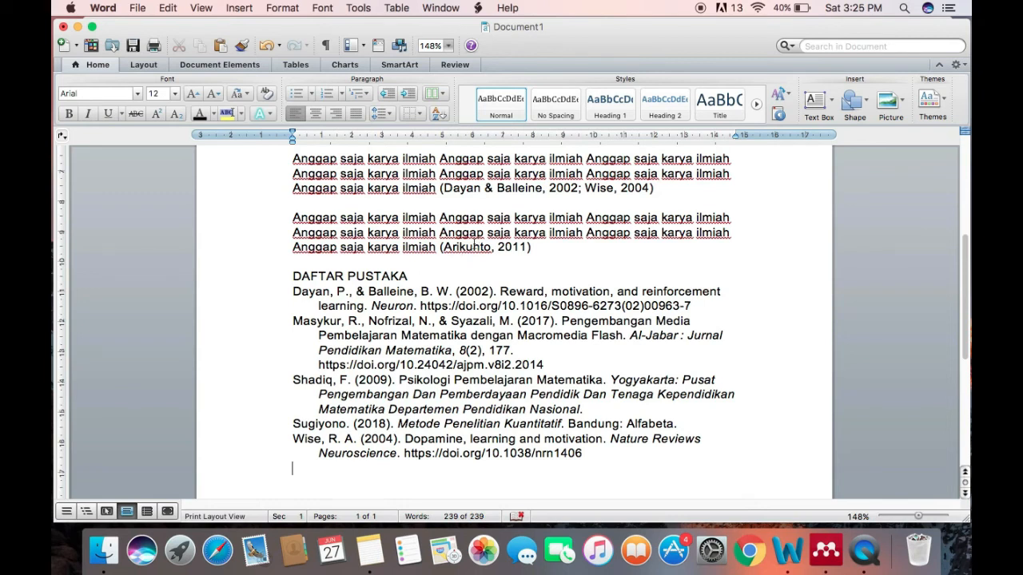
Check the hand-typed citation against the generated bibliography and examine the title in the bibliography's first entry
click(474, 247)
click(539, 248)
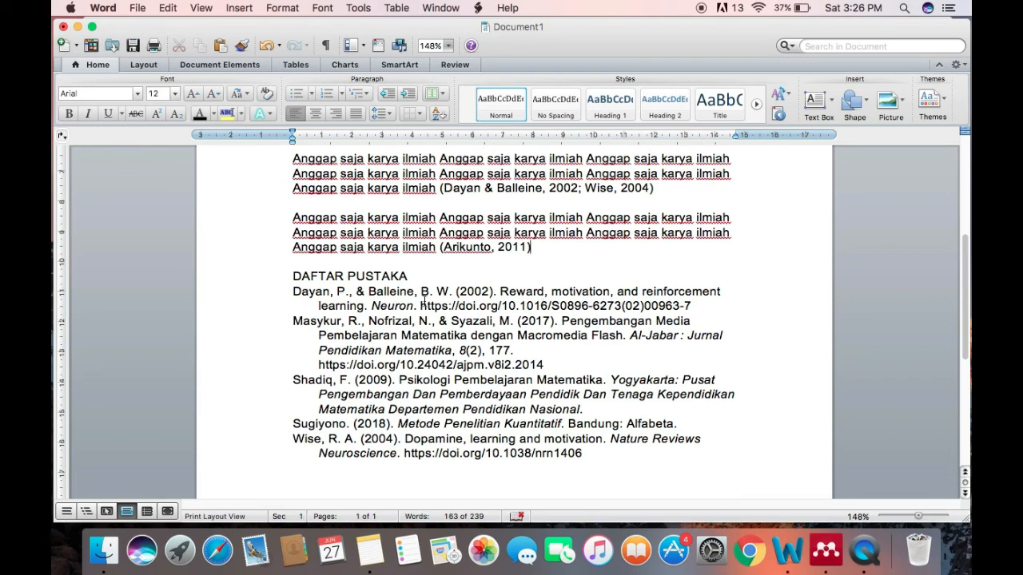
click(362, 293)
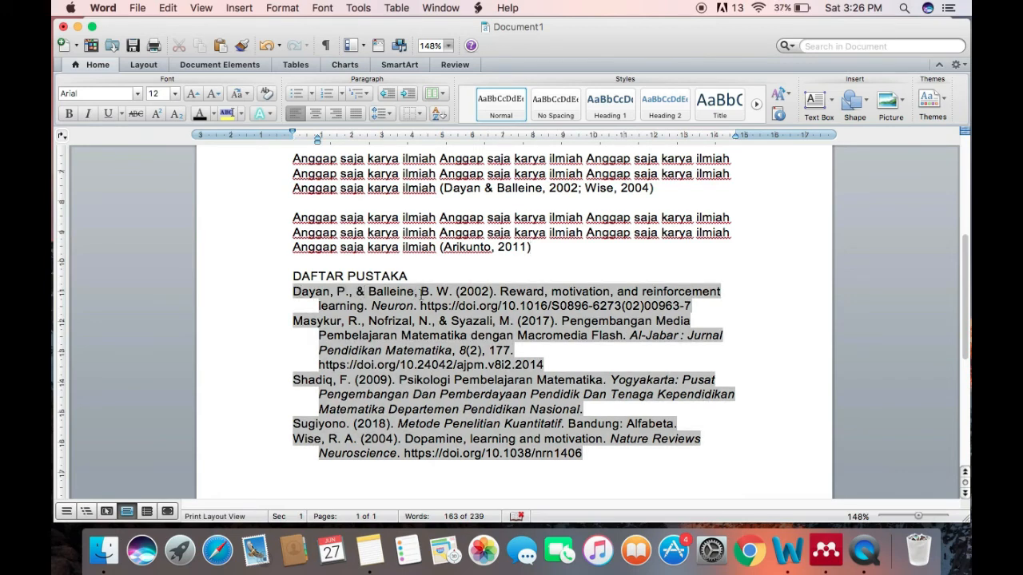
drag(500, 291, 364, 312)
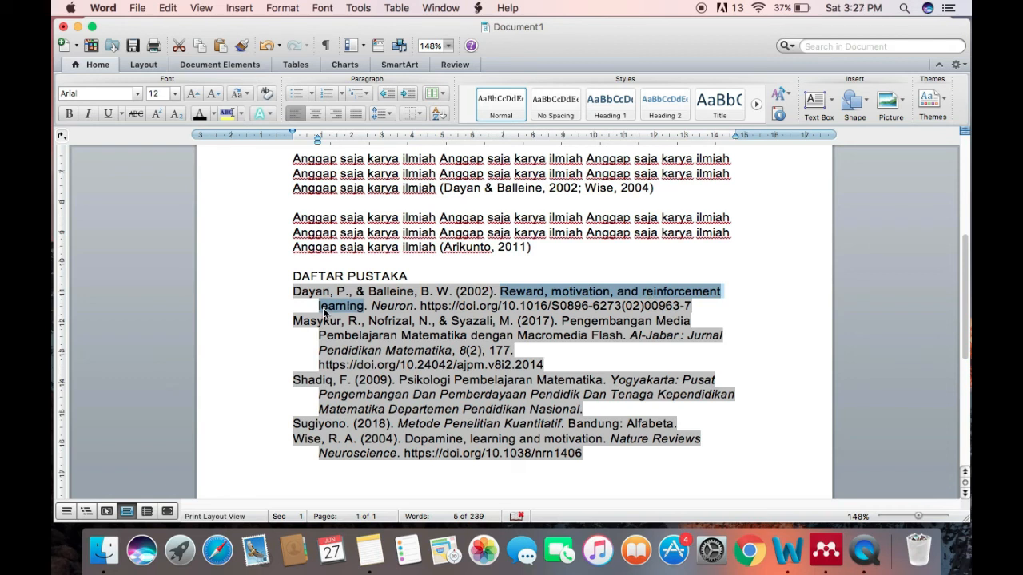
click(508, 295)
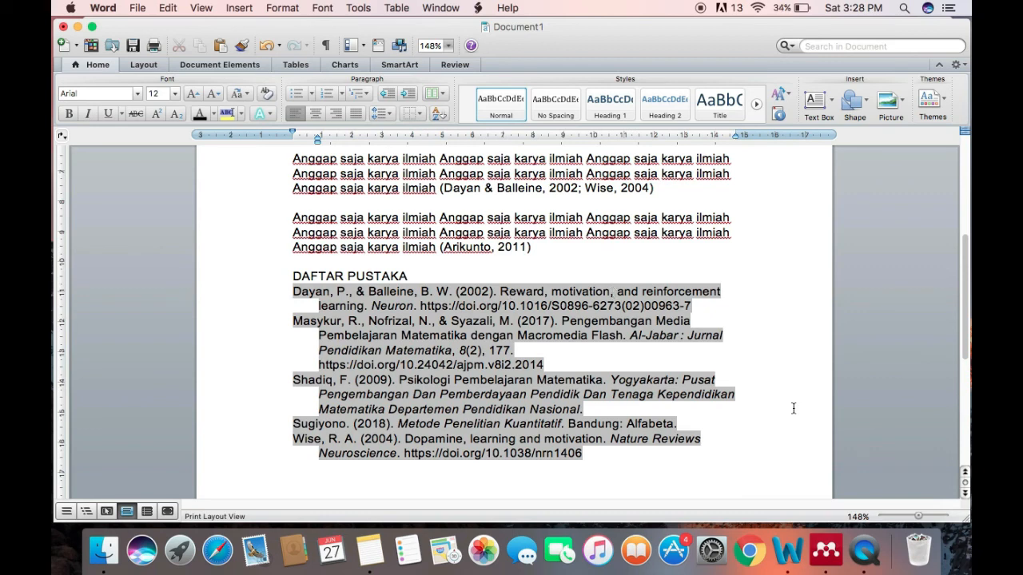
Switch to Mendeley Desktop and capitalise "Motivation" in the title of the 2002 Neuron reference "Reward, motivation, and reinforcement learning"
click(825, 549)
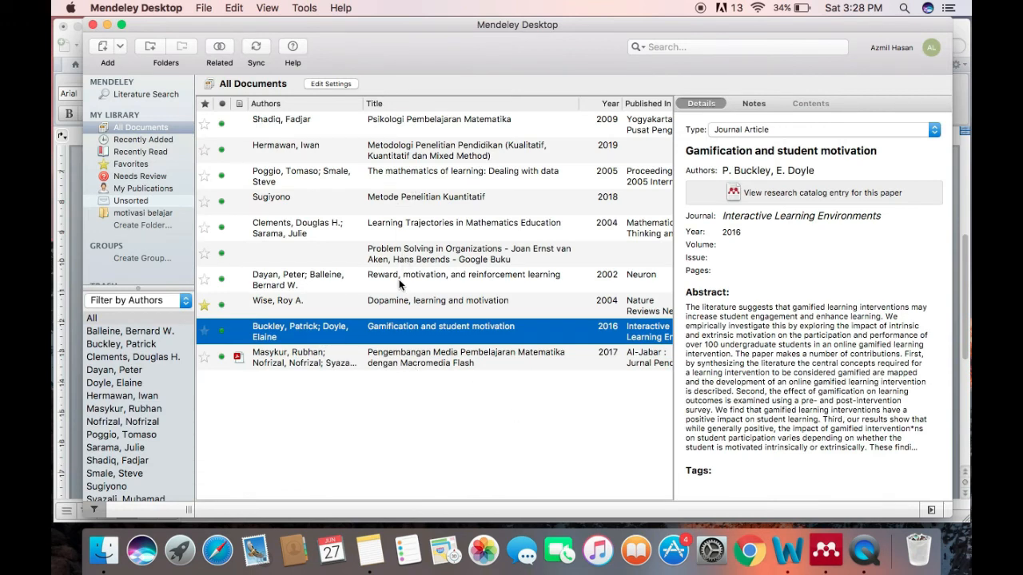
click(437, 279)
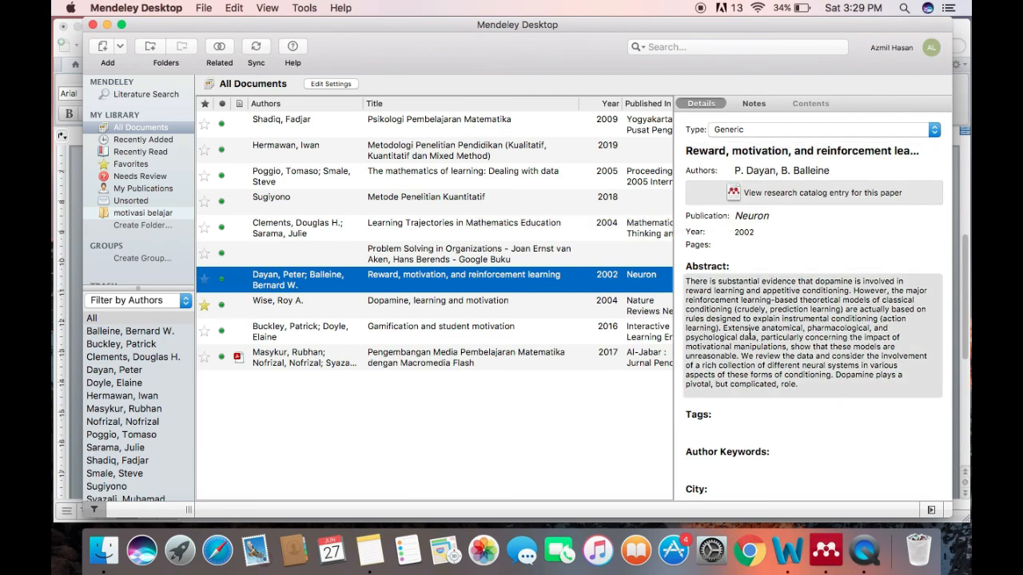
scroll(749, 334, down, 2)
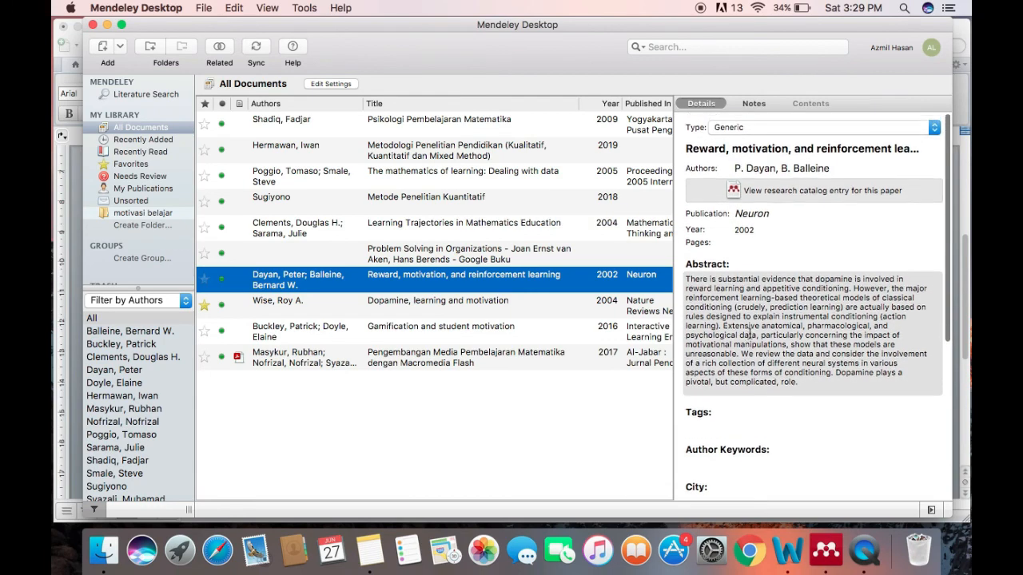
click(741, 154)
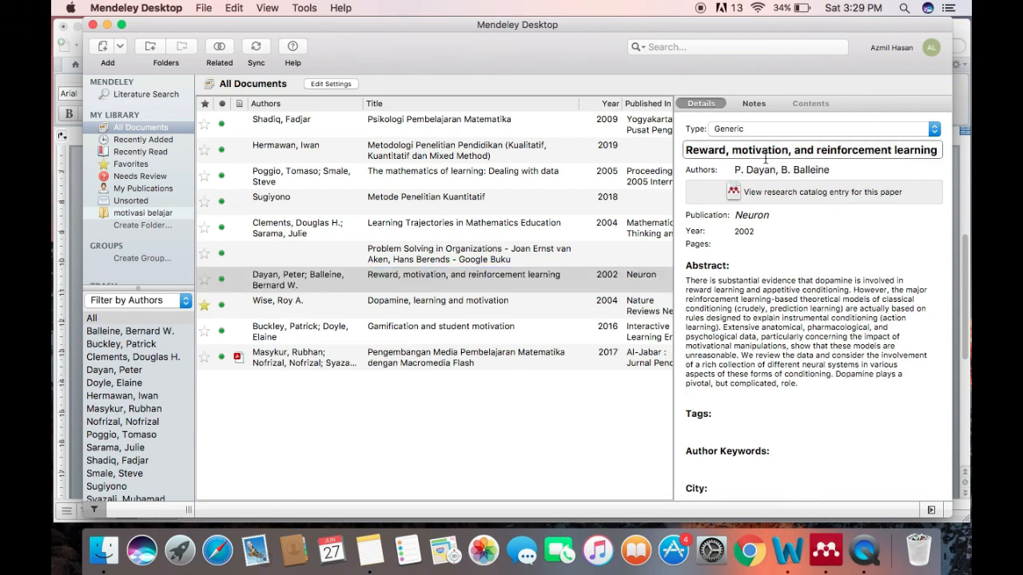
key(BackSpace)
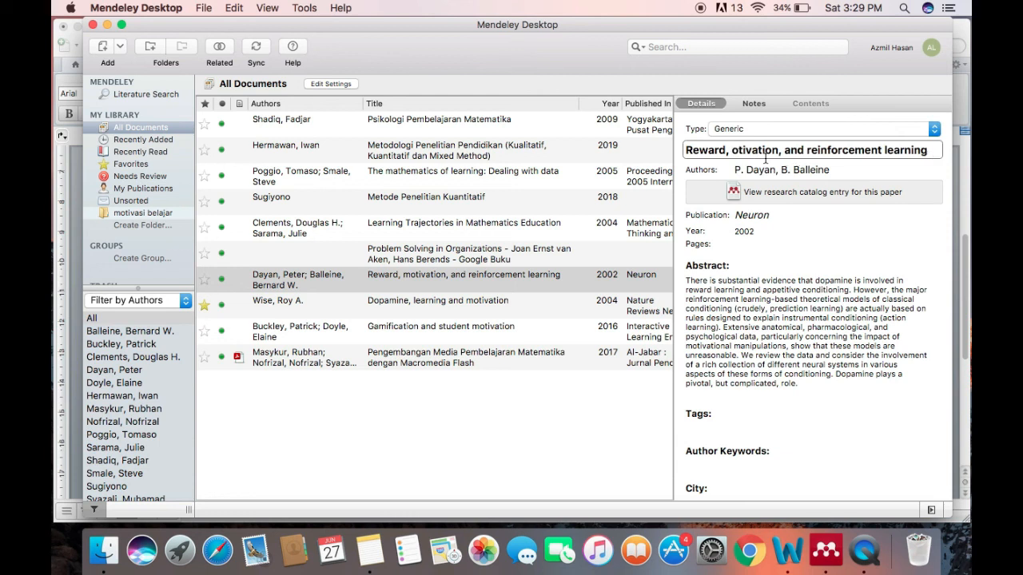
text(M)
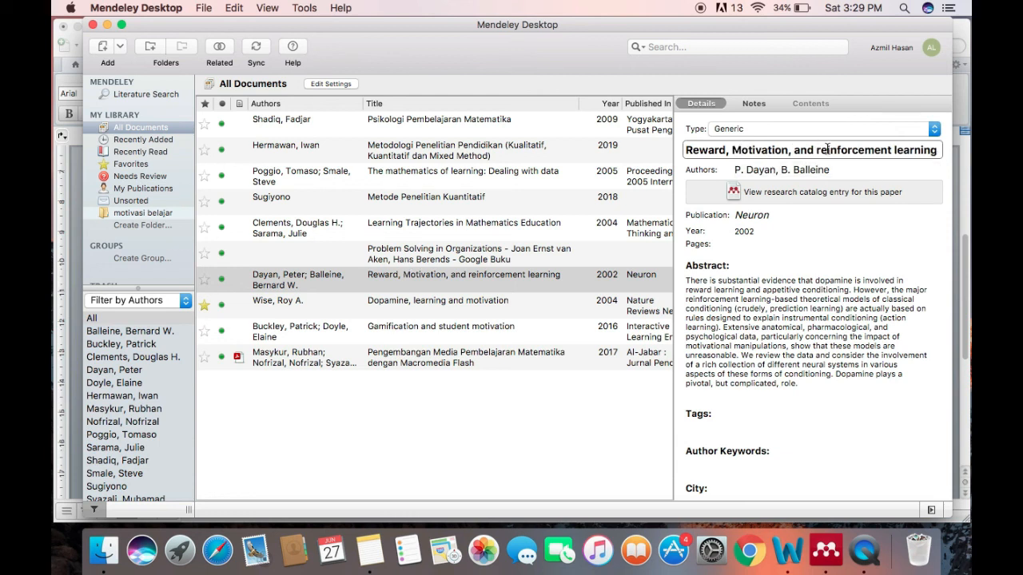
Capitalise the remaining words of the same reference's title so that it ends in "Reinforcement Learning"
click(821, 150)
key(BackSpace)
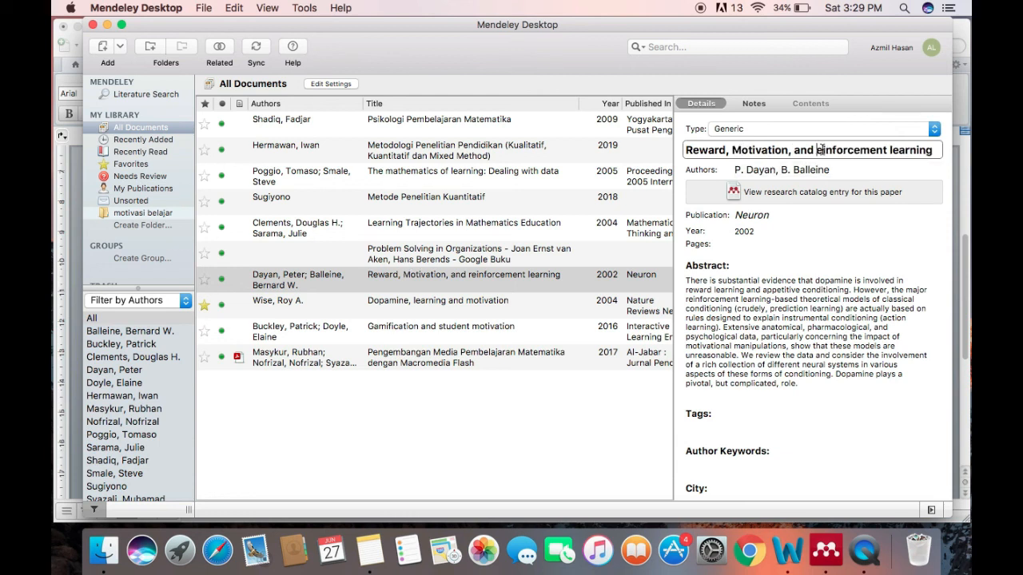
text(R)
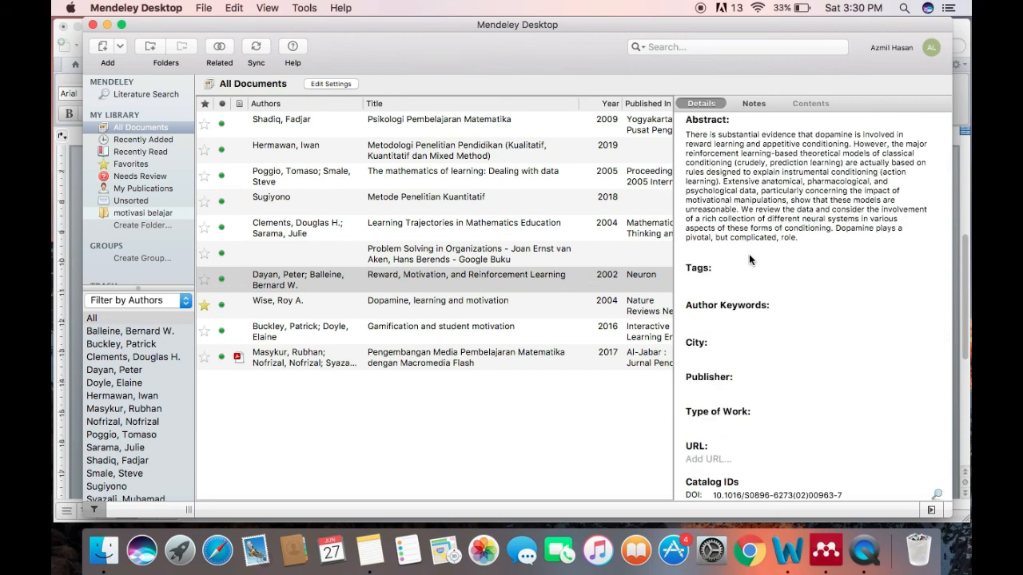
scroll(749, 254, down, 5)
scroll(756, 254, up, 5)
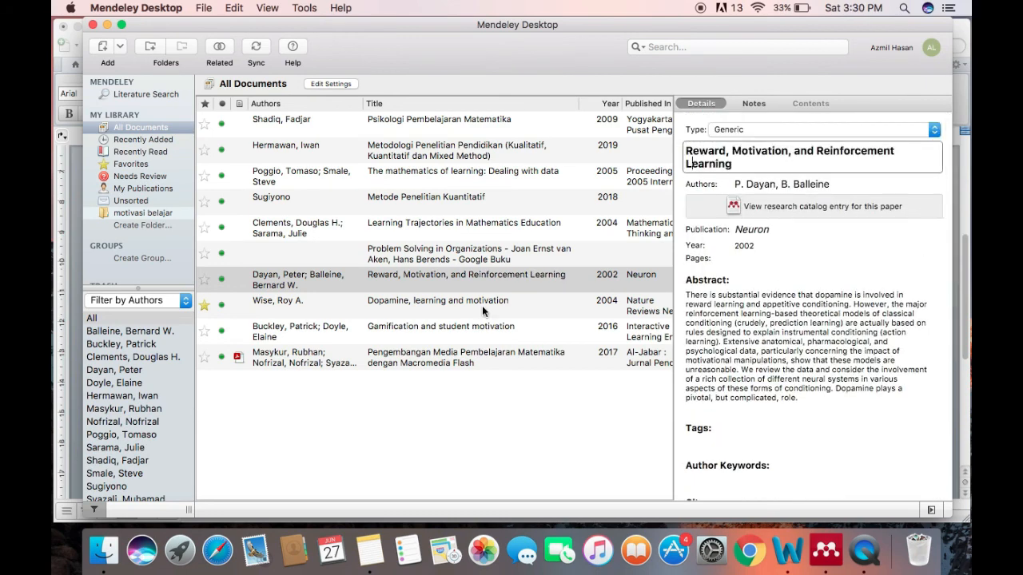
click(405, 316)
click(431, 279)
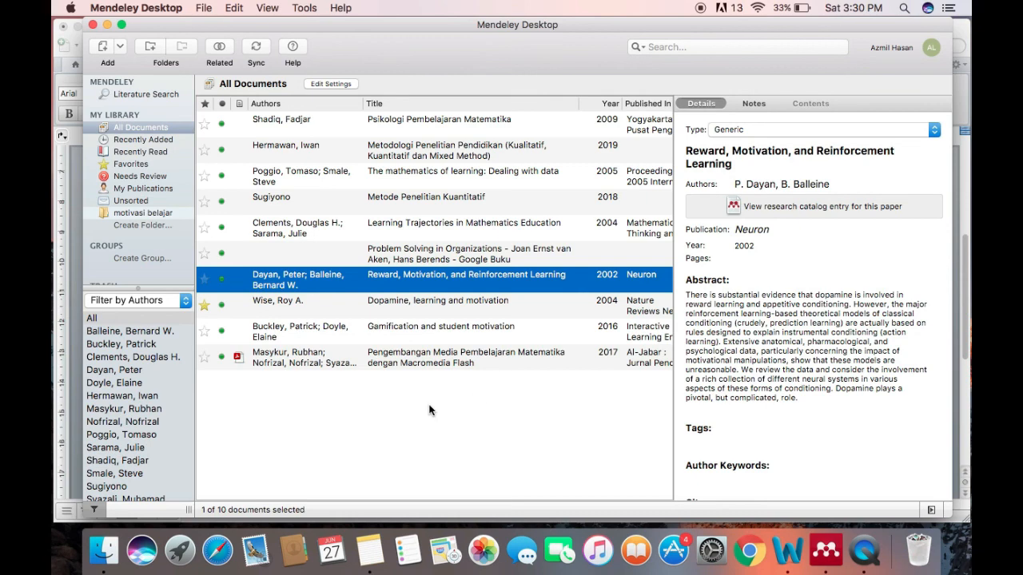
Return to the Word document and refresh the Mendeley citations with the cursor after the DAFTAR PUSTAKA heading
click(789, 559)
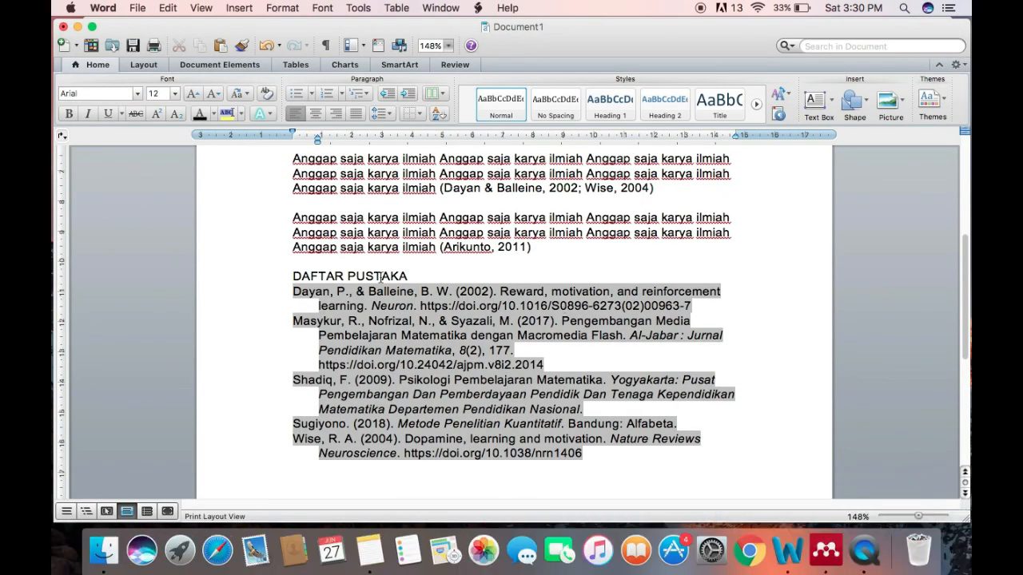
click(457, 271)
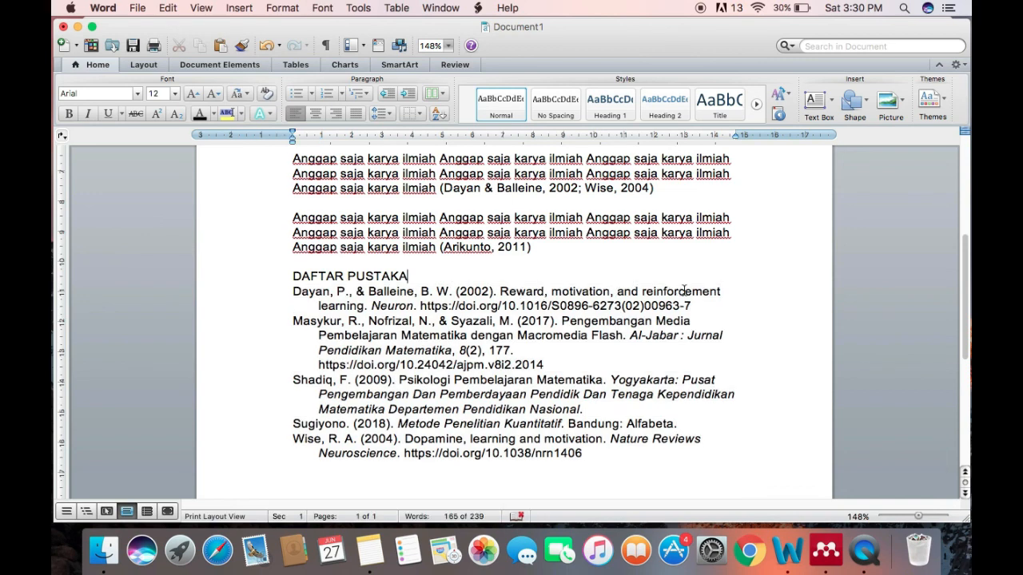
click(477, 8)
mouse_move(524, 48)
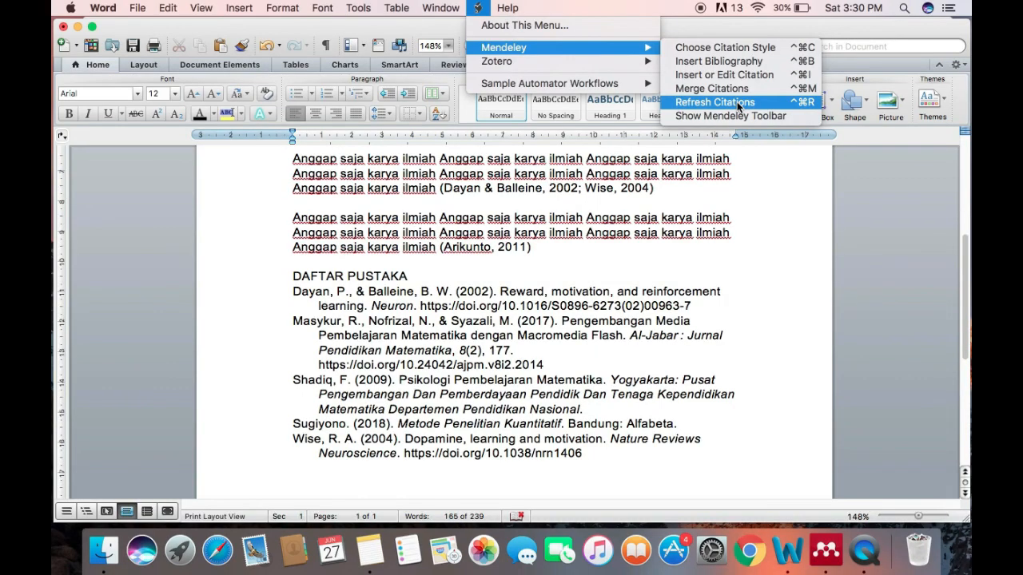
click(739, 102)
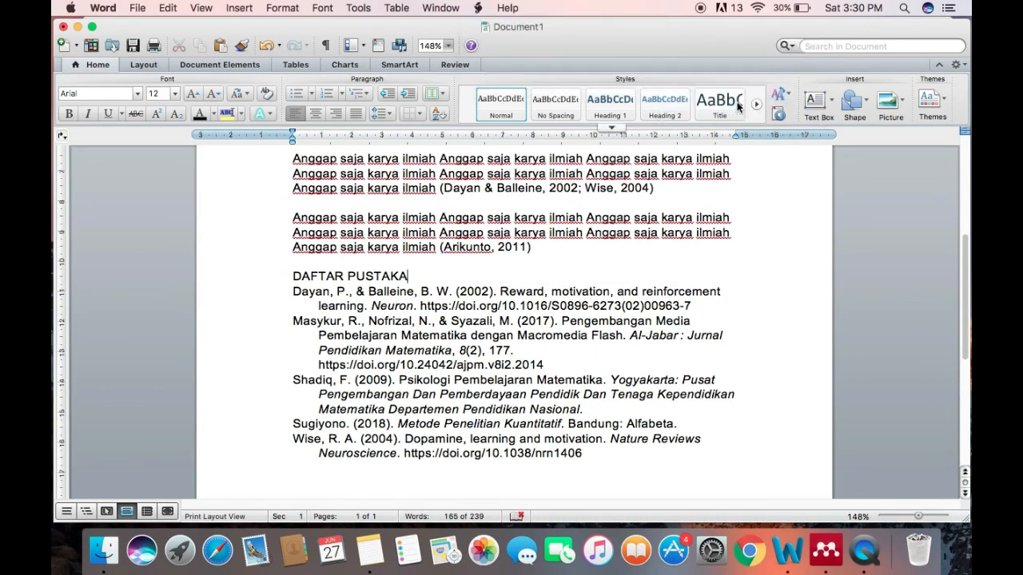